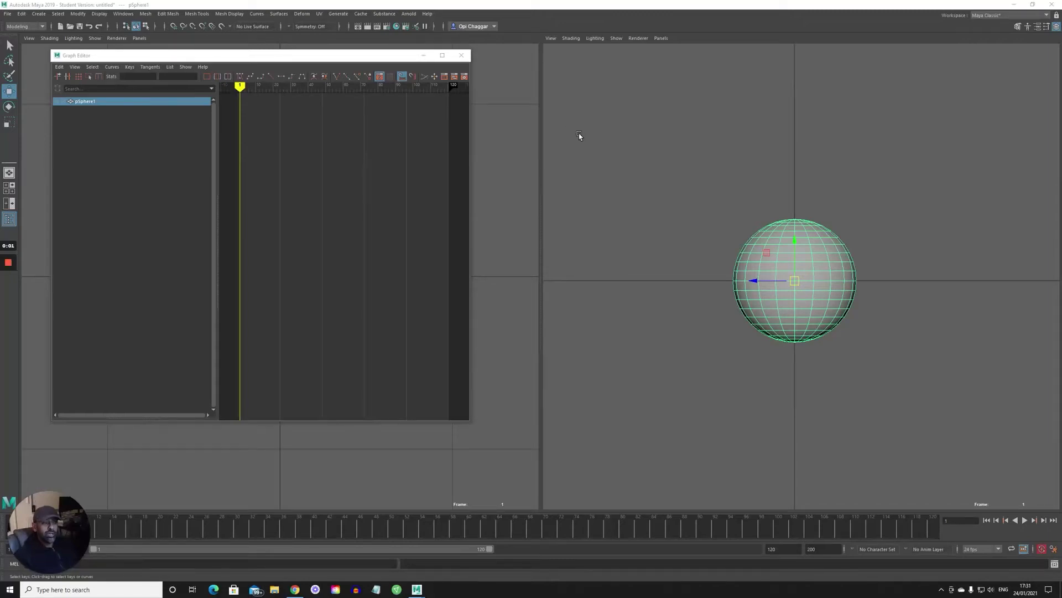
pyautogui.moveTo(304, 68); pyautogui.dragTo(283, 67)
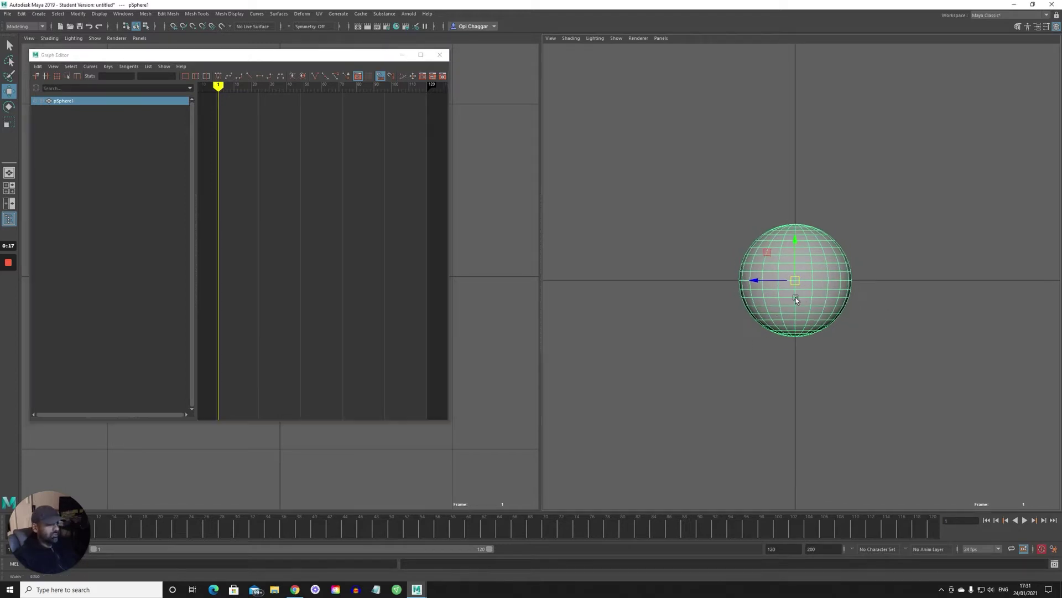
pyautogui.keyDown('alt'); pyautogui.moveTo(795, 297); pyautogui.dragTo(770, 322, button='middle'); pyautogui.keyUp('alt')
pyautogui.keyDown('alt'); pyautogui.moveTo(672, 338); pyautogui.dragTo(665, 339, button='right'); pyautogui.keyUp('alt')
pyautogui.keyDown('alt'); pyautogui.moveTo(649, 296); pyautogui.dragTo(652, 294, button='middle'); pyautogui.keyUp('alt')
pyautogui.keyDown('alt'); pyautogui.moveTo(652, 294); pyautogui.dragTo(661, 298, button='right'); pyautogui.keyUp('alt')
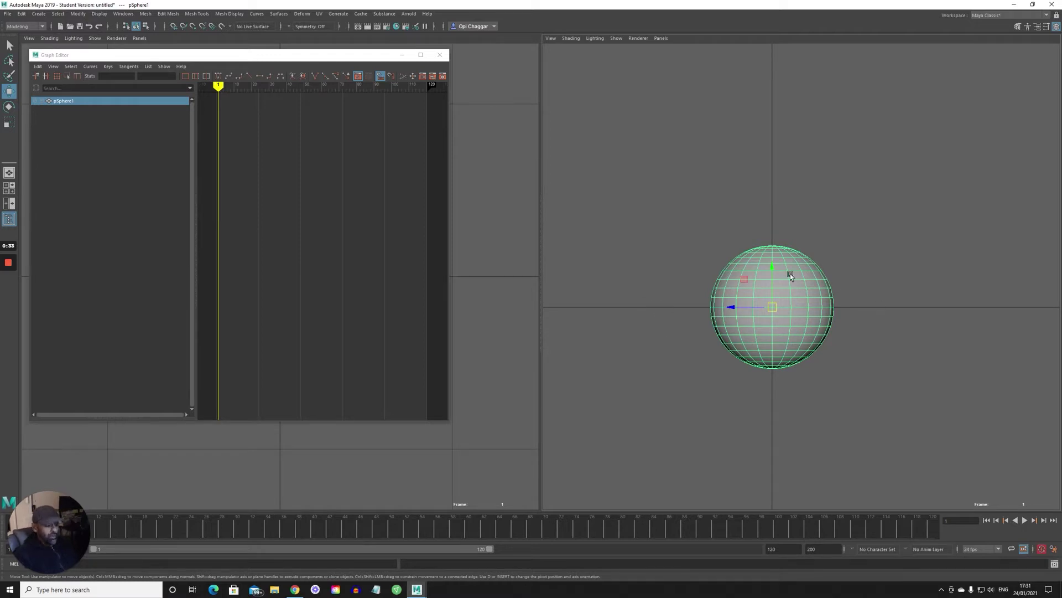
pyautogui.keyDown('alt'); pyautogui.moveTo(682, 332); pyautogui.dragTo(713, 327, button='right'); pyautogui.keyUp('alt')
pyautogui.keyDown('alt'); pyautogui.moveTo(644, 331); pyautogui.dragTo(629, 339, button='middle'); pyautogui.keyUp('alt')
pyautogui.keyDown('alt'); pyautogui.moveTo(629, 339); pyautogui.dragTo(692, 330, button='right'); pyautogui.keyUp('alt')
pyautogui.moveTo(678, 324)
pyautogui.keyDown('alt'); pyautogui.mouseDown(button='middle')
pyautogui.moveTo(709, 319)
pyautogui.moveTo(677, 315)
pyautogui.mouseUp(button='middle'); pyautogui.keyUp('alt')
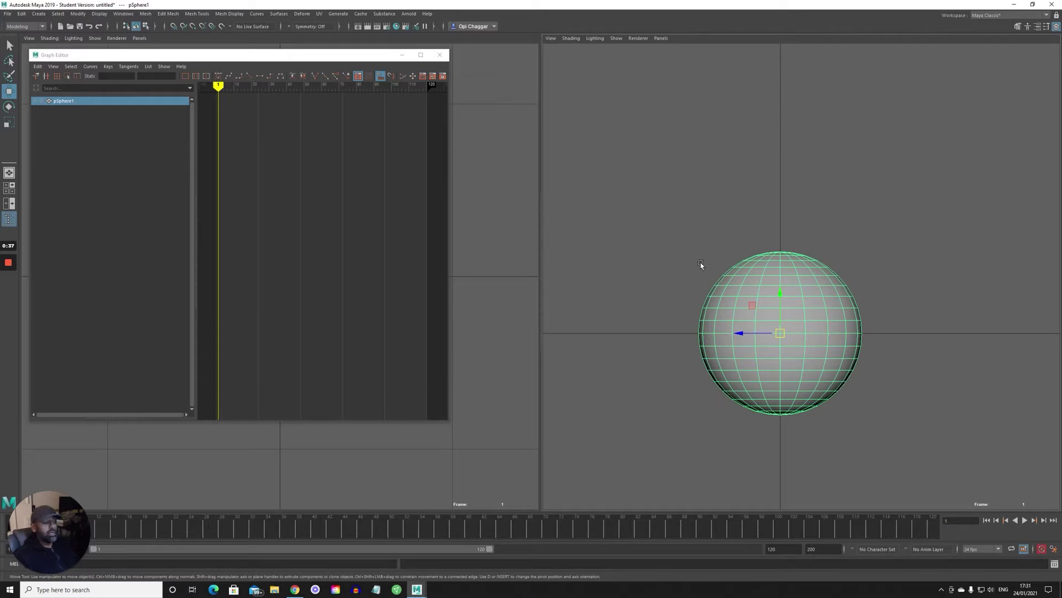
pyautogui.keyDown('alt'); pyautogui.moveTo(699, 254); pyautogui.dragTo(698, 227, button='middle'); pyautogui.keyUp('alt')
pyautogui.keyDown('alt'); pyautogui.moveTo(641, 262); pyautogui.dragTo(654, 261, button='right'); pyautogui.keyUp('alt')
pyautogui.keyDown('alt'); pyautogui.moveTo(665, 264); pyautogui.dragTo(673, 295, button='middle'); pyautogui.keyUp('alt')
pyautogui.keyDown('alt'); pyautogui.moveTo(667, 273); pyautogui.dragTo(673, 291, button='middle'); pyautogui.keyUp('alt')
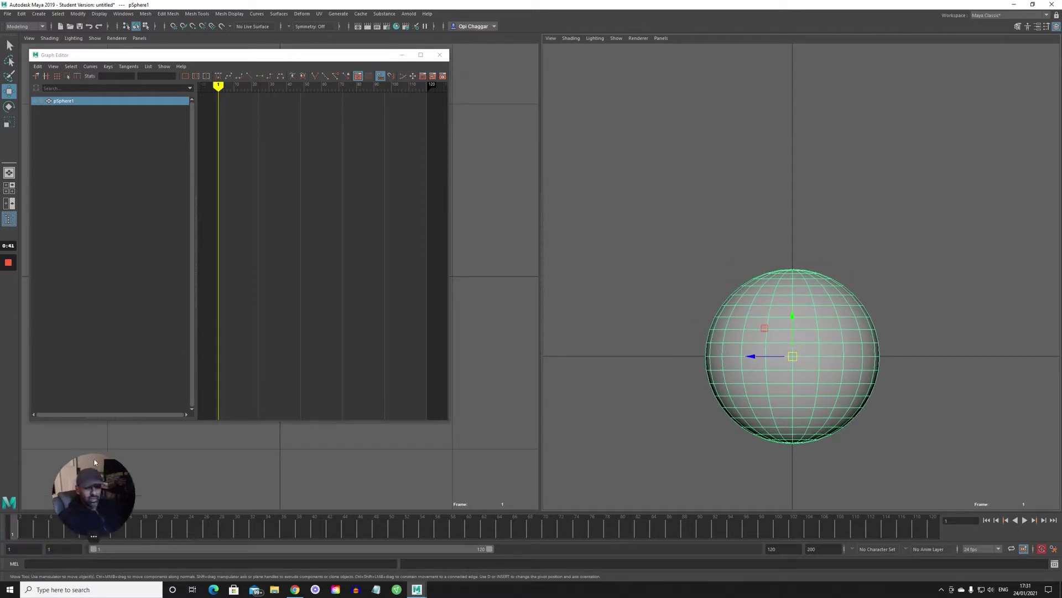
# Raise the sphere in Y until it rests on the ground line and key it at frame 1
pyautogui.click(15, 531)
pyautogui.moveTo(14, 531); pyautogui.dragTo(12, 531)
pyautogui.moveTo(796, 319); pyautogui.dragTo(807, 229)
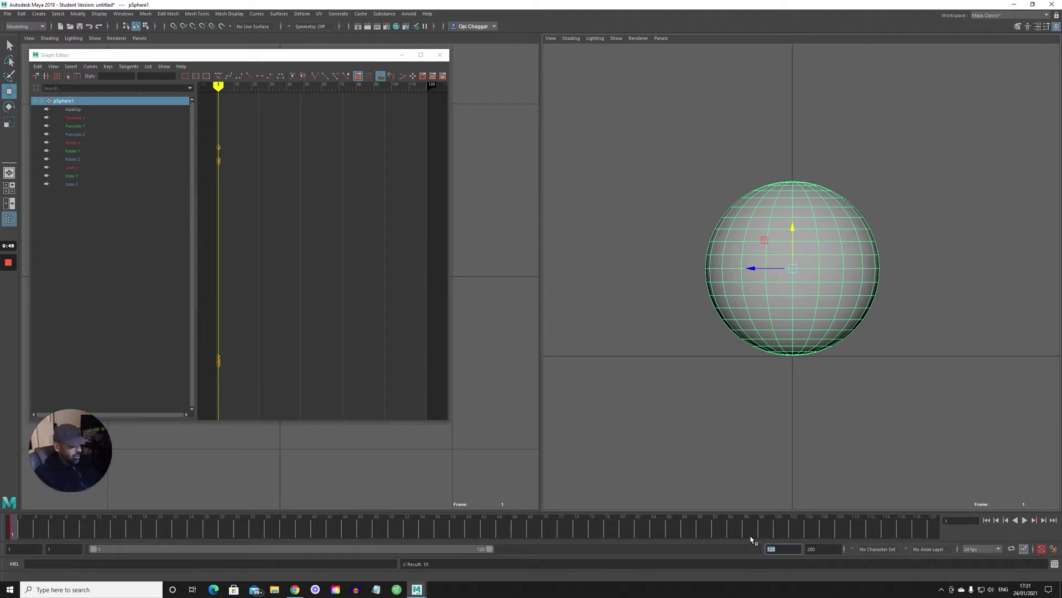
# Shorten the playback range to end at frame 10, key the sphere's resting pose on frame 10 and frame its curves
pyautogui.write('100')
pyautogui.press('Return')
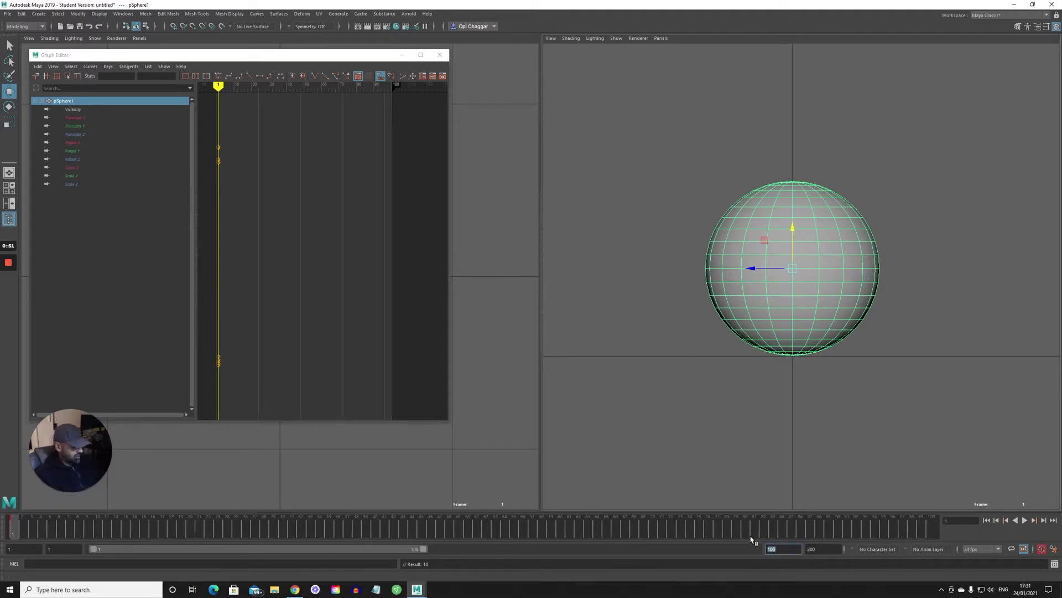
pyautogui.press('Return')
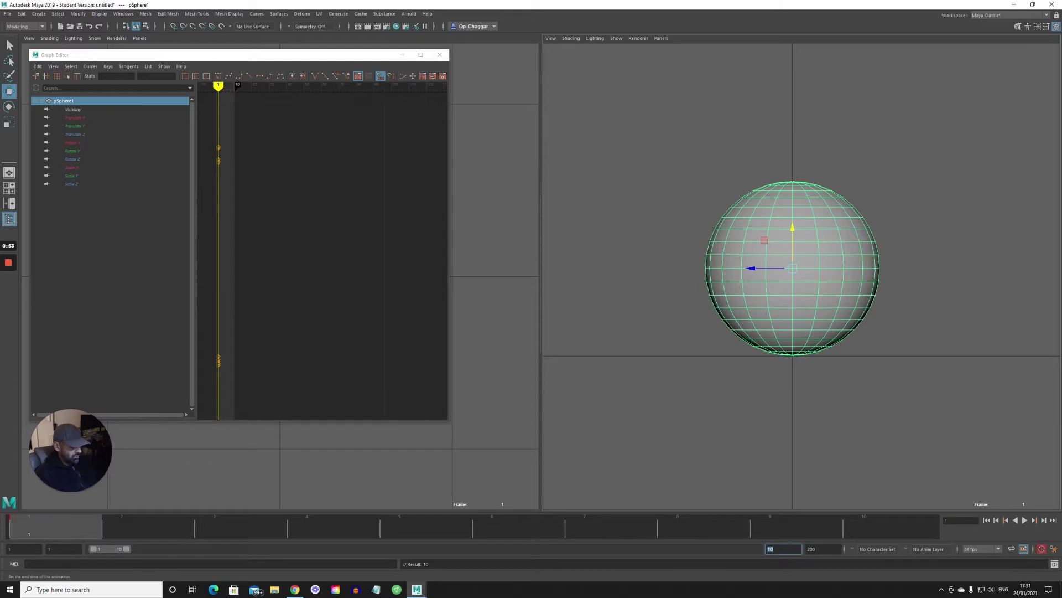
pyautogui.press('Return')
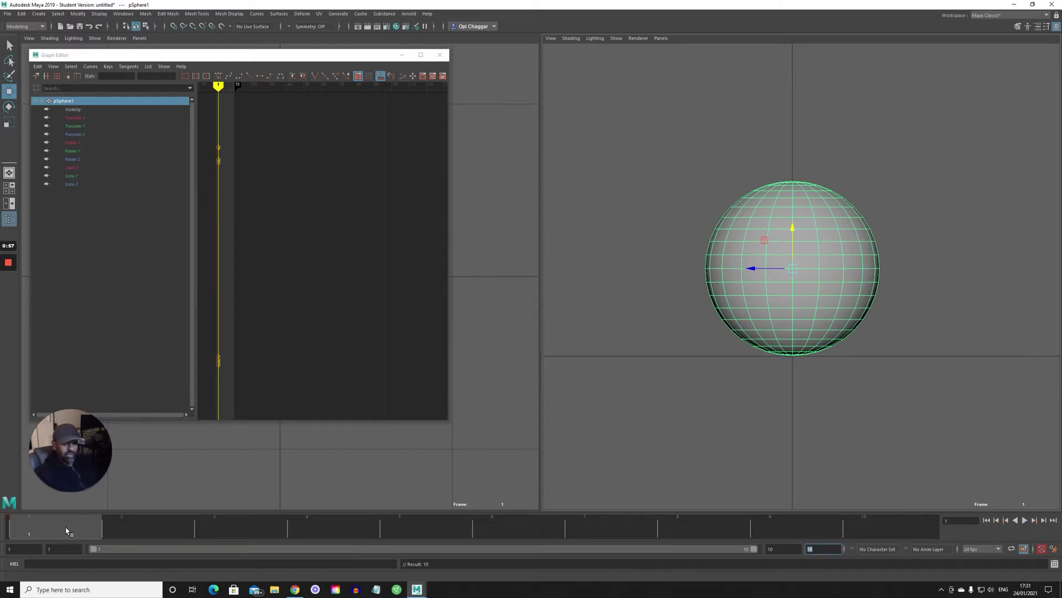
pyautogui.moveTo(65, 529); pyautogui.dragTo(855, 526)
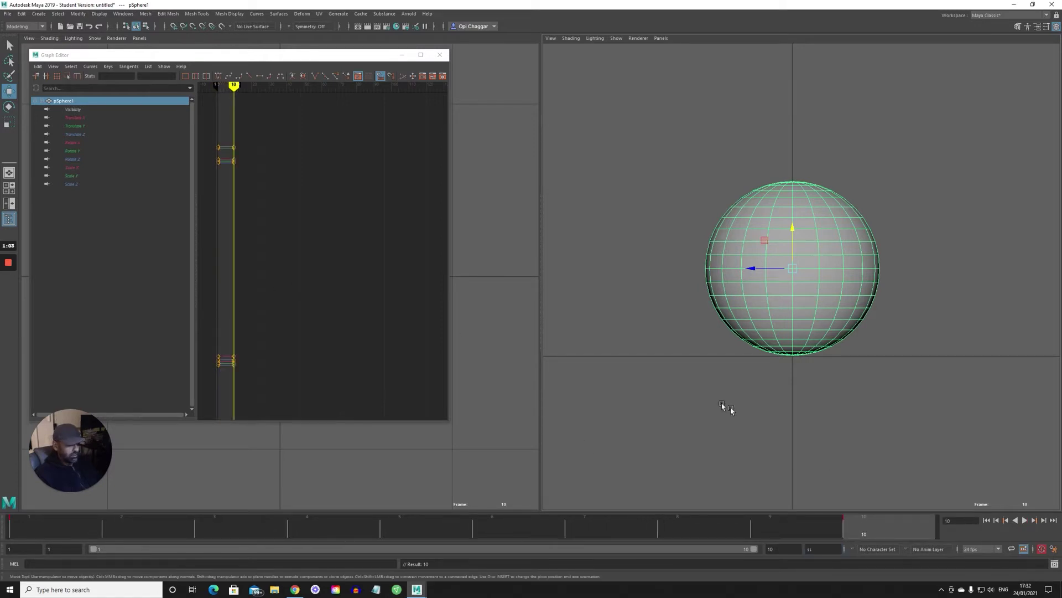
pyautogui.press('f')
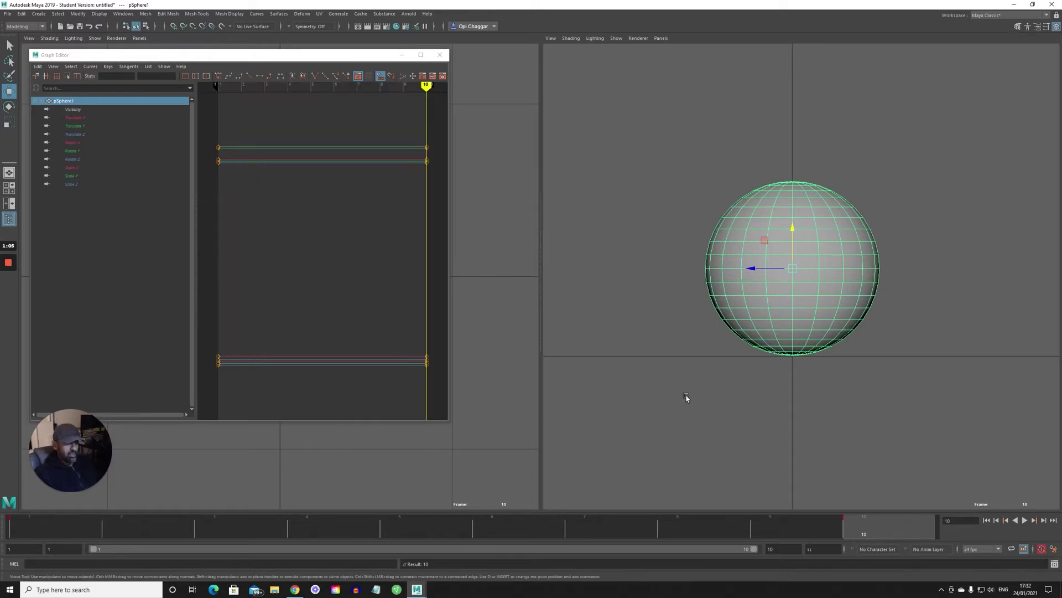
# At frame 6, raise the sphere well above the ground line as the peak of the bounce and play back the result
pyautogui.click(469, 537)
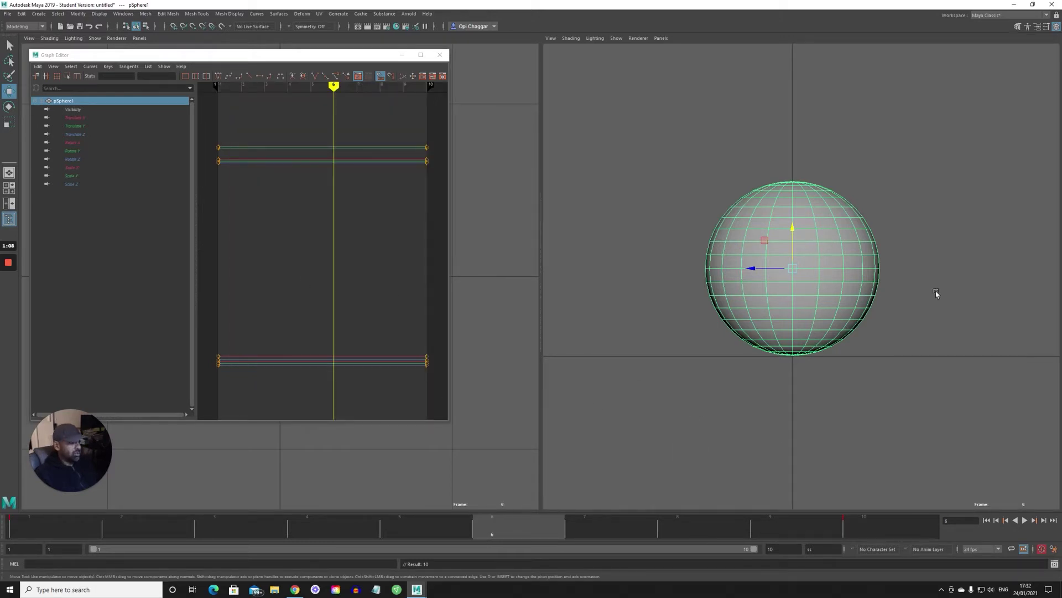
pyautogui.scroll(-5, 936, 293)
pyautogui.keyDown('alt'); pyautogui.moveTo(799, 255); pyautogui.dragTo(790, 374, button='middle'); pyautogui.keyUp('alt')
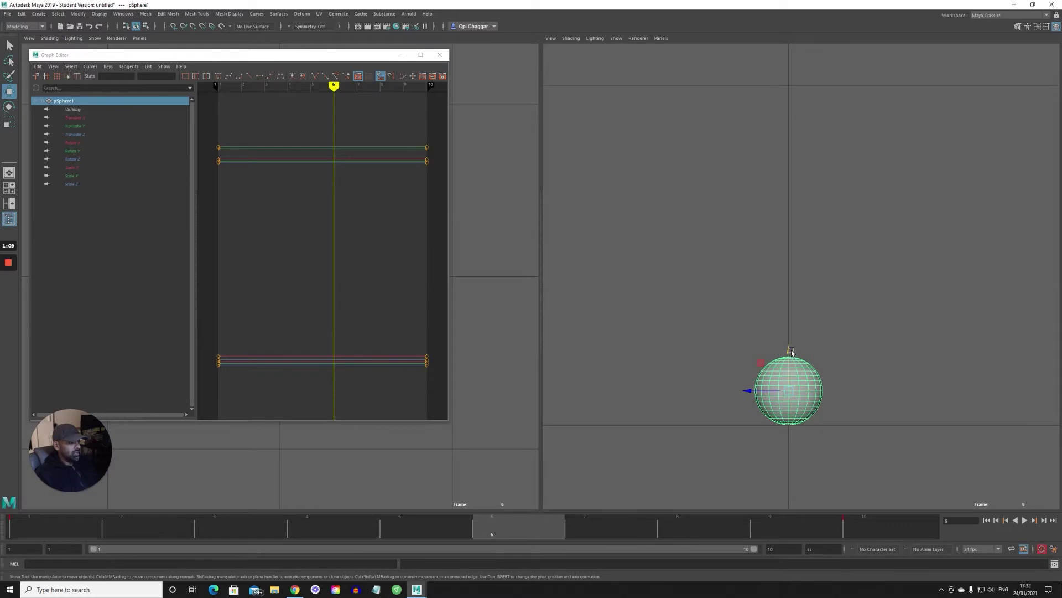
pyautogui.moveTo(791, 352); pyautogui.dragTo(795, 227)
pyautogui.hotkey('alt', 'v')
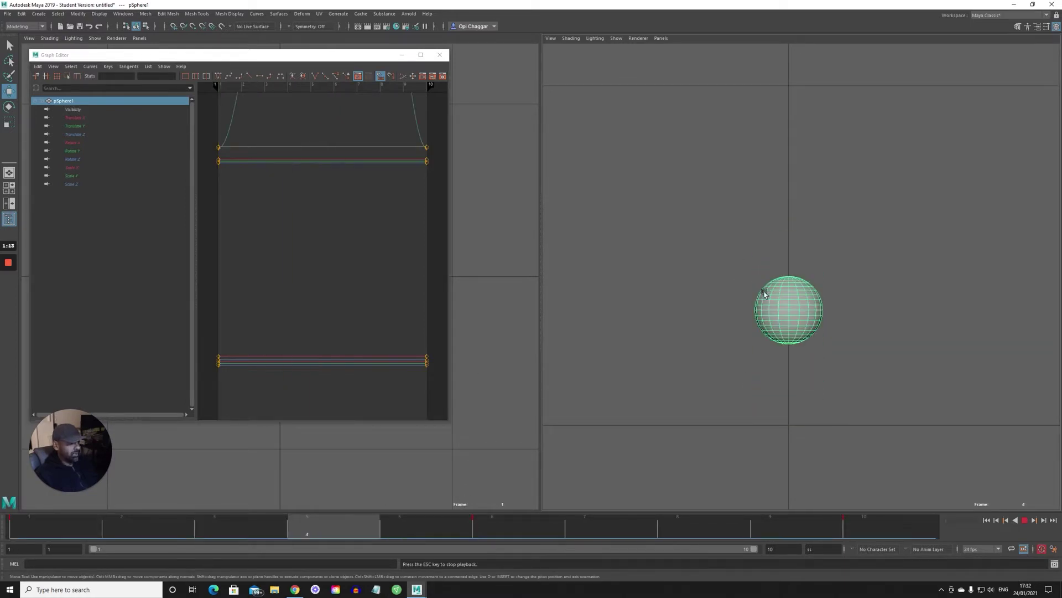
pyautogui.press('Escape')
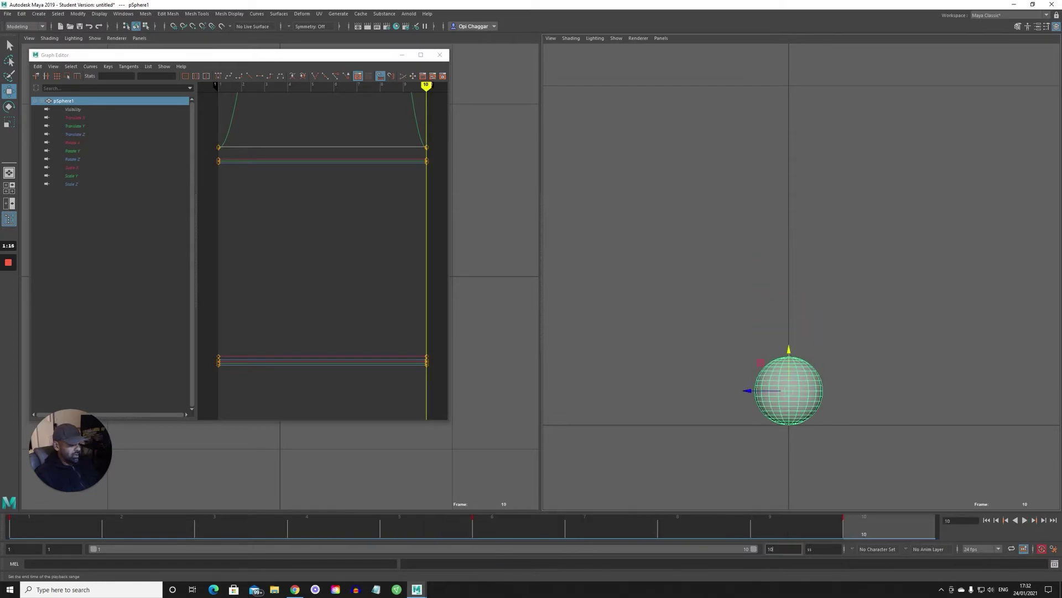
# Extend the playback range to frame 20 and stretch the sphere's keys so the peak falls on frame 11 and the last key on frame 20
pyautogui.write('20')
pyautogui.press('Return')
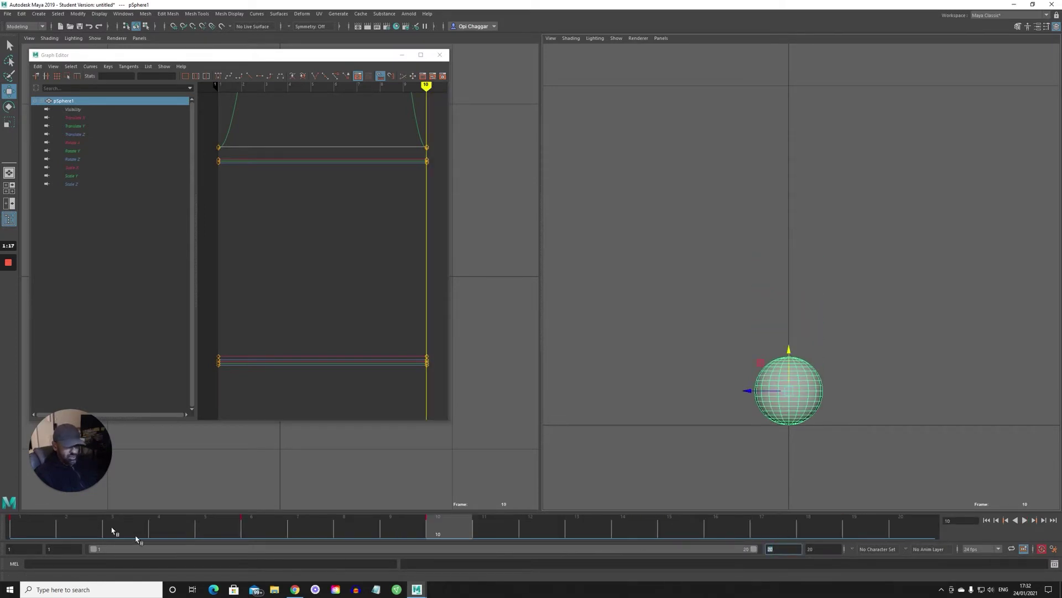
pyautogui.keyDown('shift'); pyautogui.moveTo(33, 534); pyautogui.dragTo(936, 533); pyautogui.keyUp('shift')
pyautogui.click(788, 535)
pyautogui.keyDown('shift'); pyautogui.moveTo(823, 534); pyautogui.dragTo(859, 536); pyautogui.keyUp('shift')
pyautogui.moveTo(315, 534); pyautogui.dragTo(27, 532)
# Deselect the sphere and preview the slower bounce in playback
pyautogui.click(710, 259)
pyautogui.hotkey('alt', 'v')
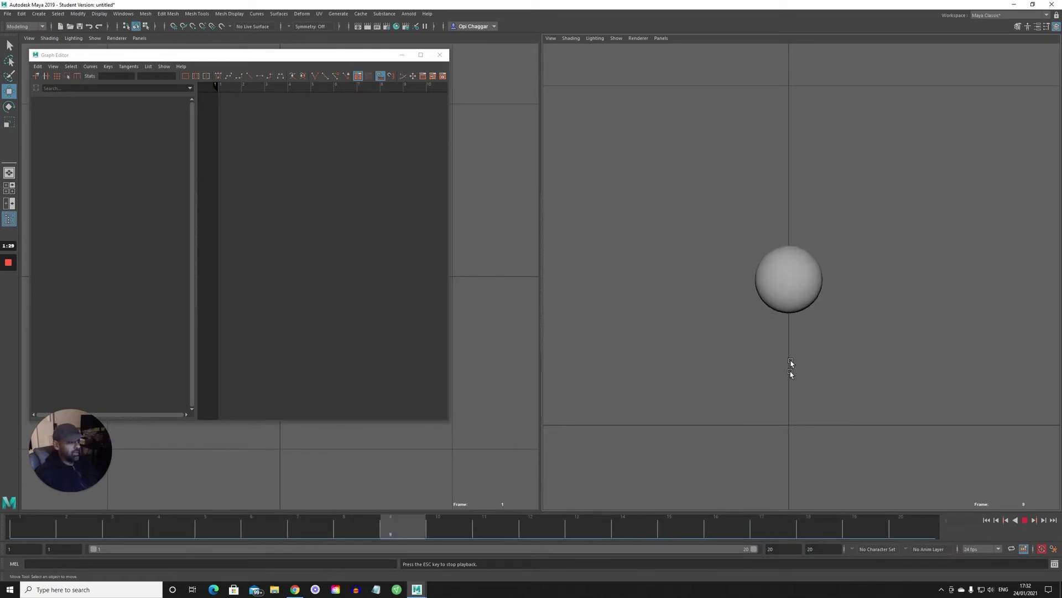
pyautogui.press('Escape')
# Reselect the sphere, run looping playback, and isolate its Translate Y curve in a wider Graph Editor window
pyautogui.click(794, 285)
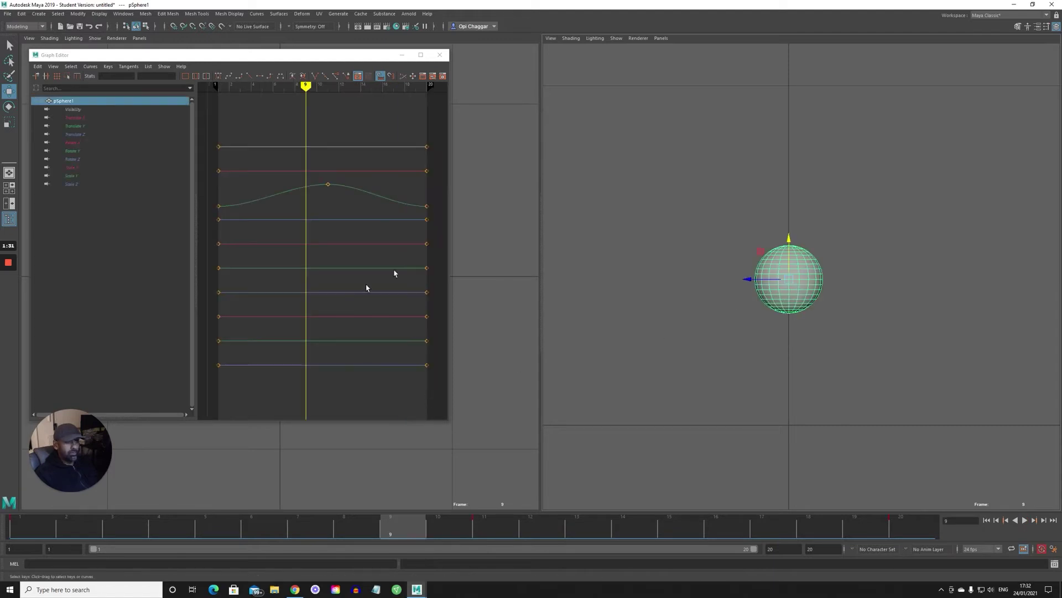
pyautogui.hotkey('alt', 'v')
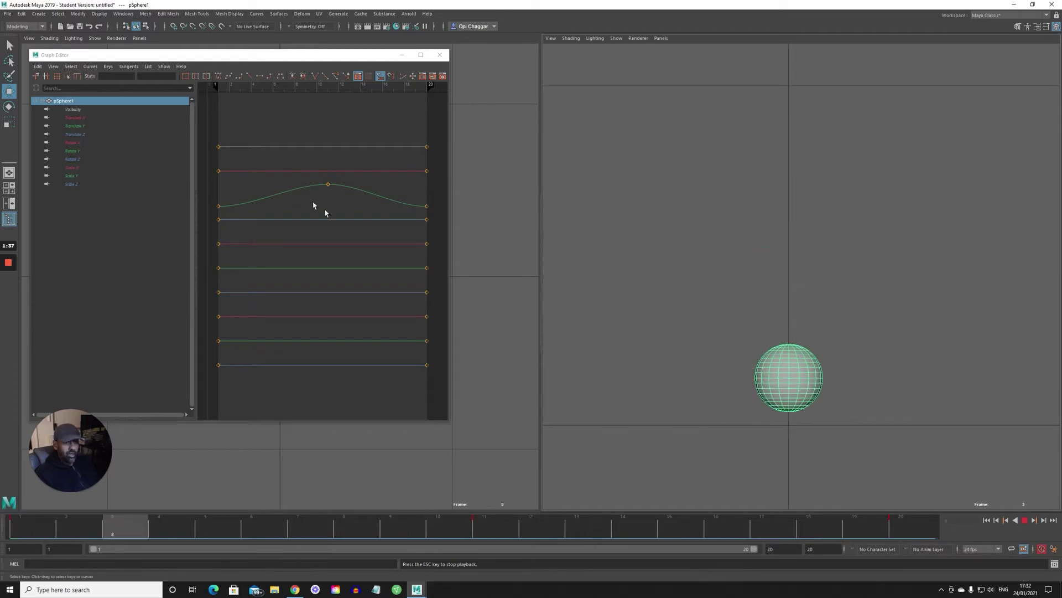
pyautogui.click(80, 127)
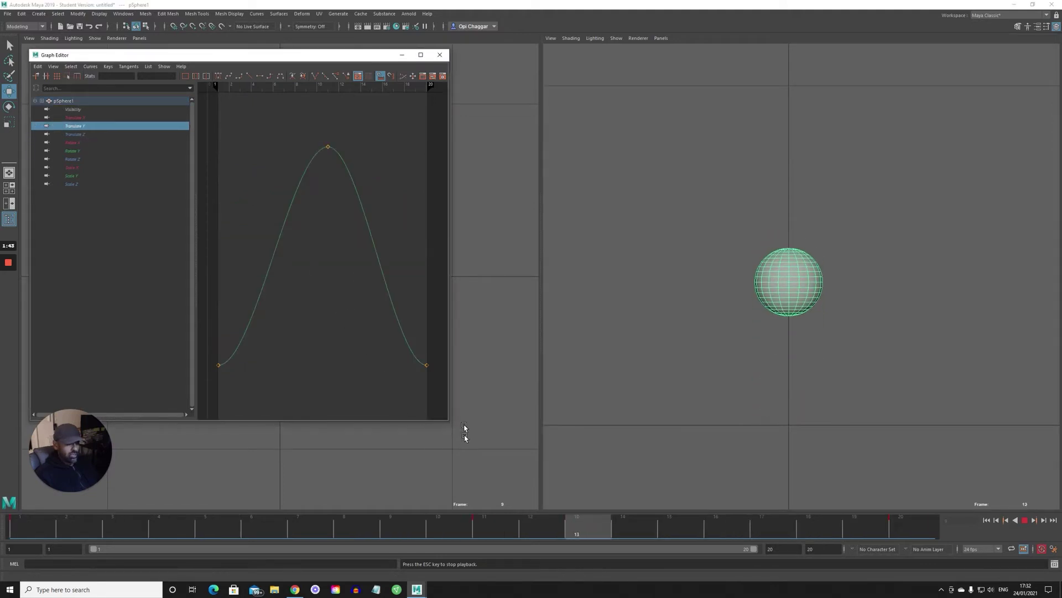
pyautogui.moveTo(449, 399); pyautogui.dragTo(536, 400)
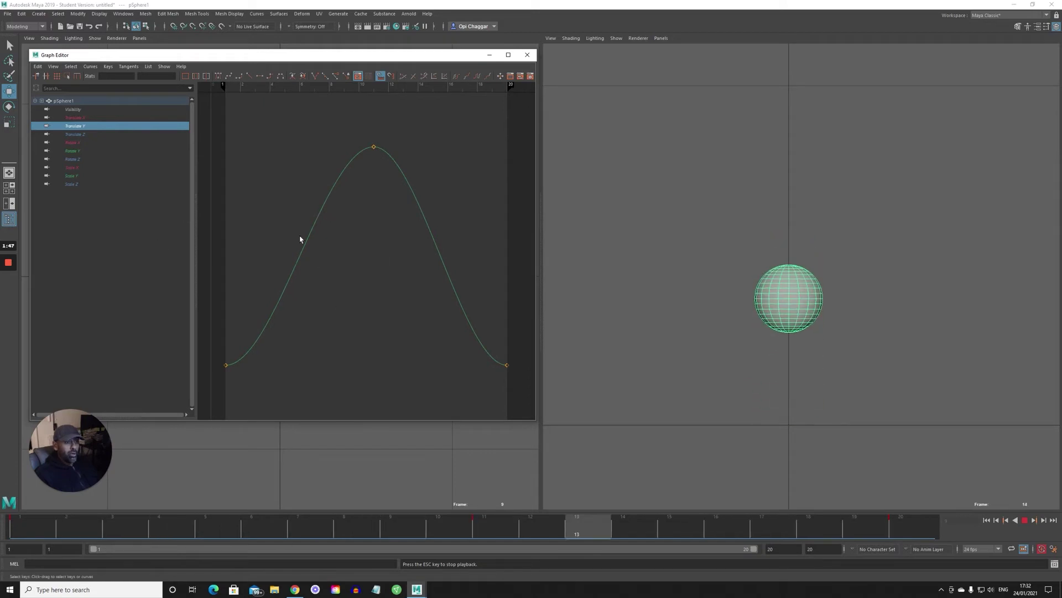
# Steepen the first key's outgoing tangent and the last key's incoming tangent on the Translate Y curve to form a rounded arc
pyautogui.scroll(-2, 323, 236)
pyautogui.moveTo(238, 316); pyautogui.dragTo(283, 367)
pyautogui.moveTo(283, 367); pyautogui.dragTo(283, 367, button='middle')
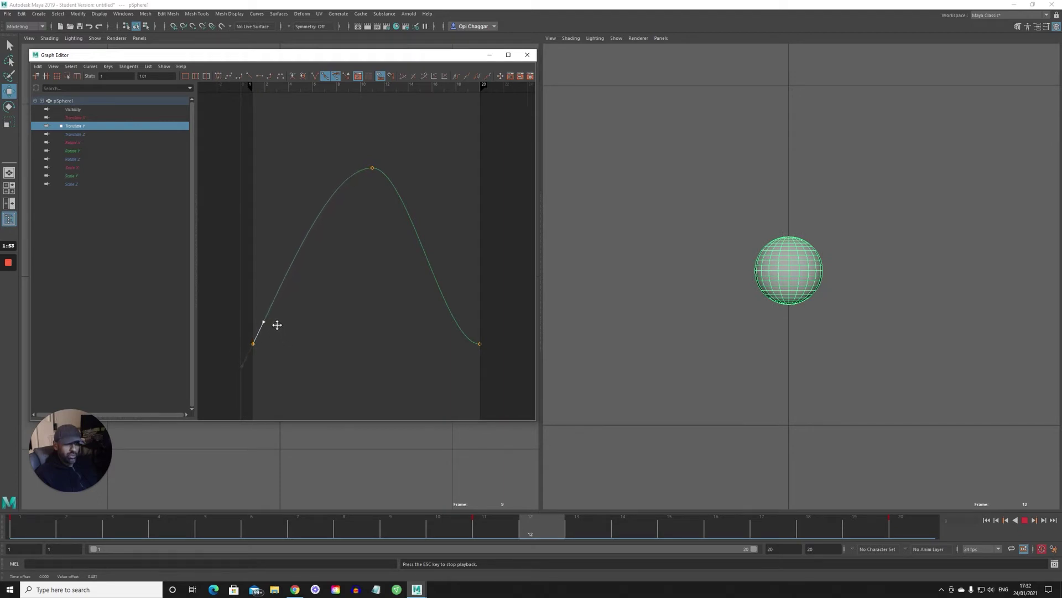
pyautogui.moveTo(427, 315); pyautogui.dragTo(530, 390)
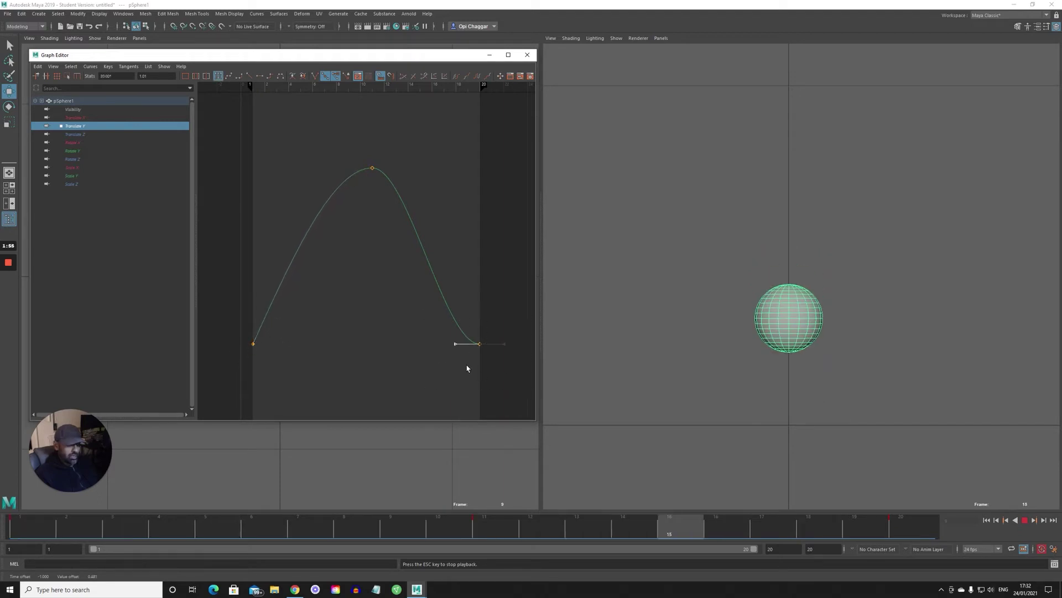
pyautogui.moveTo(467, 368); pyautogui.dragTo(473, 343, button='middle')
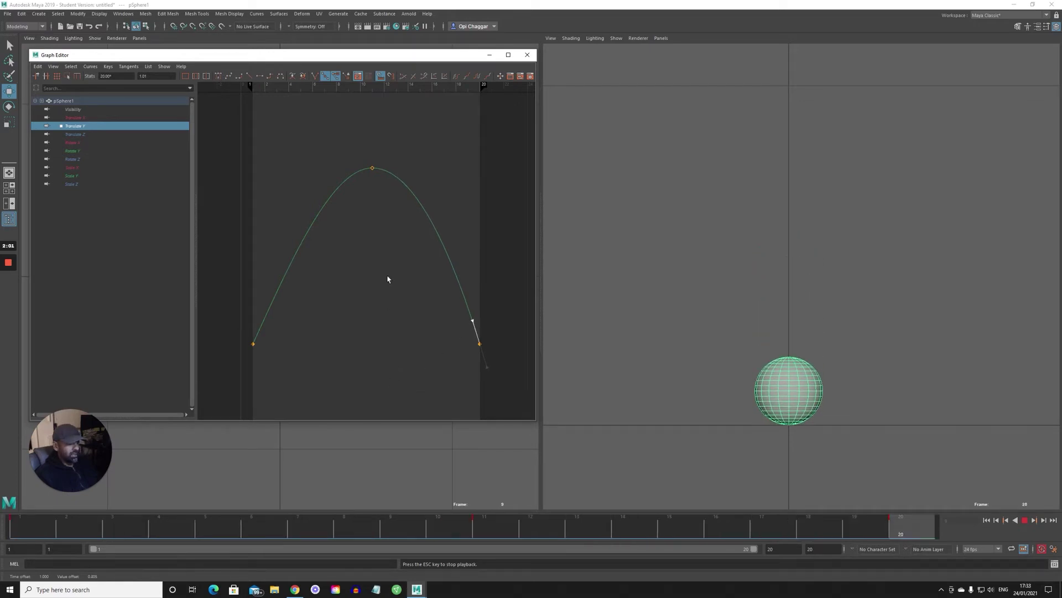
pyautogui.click(328, 170)
pyautogui.moveTo(233, 326); pyautogui.dragTo(496, 383)
pyautogui.click(324, 229)
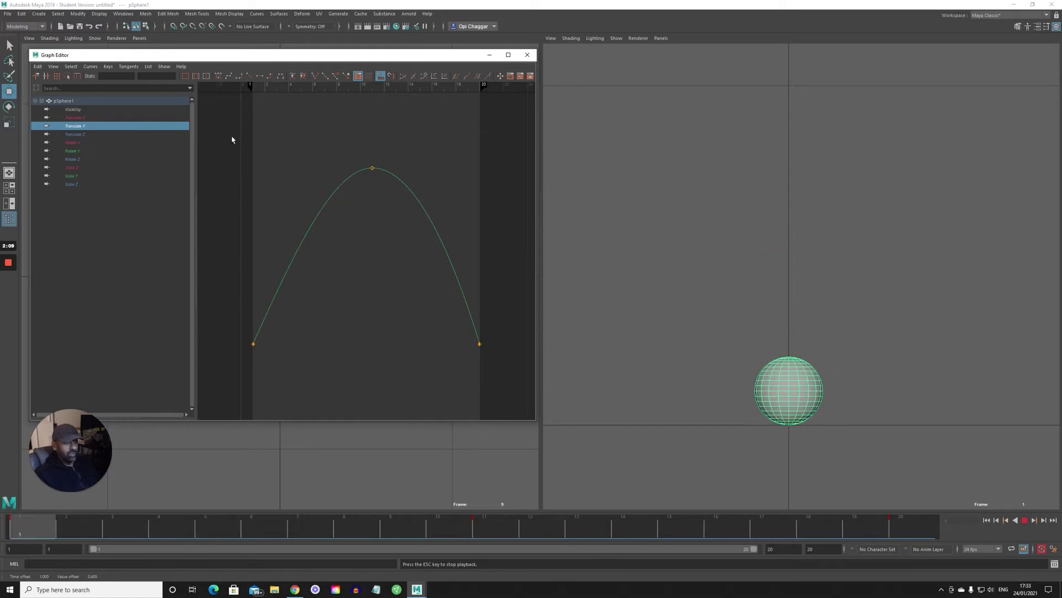
# Select all keys on the Translate Y curve and convert them to weighted tangents
pyautogui.moveTo(225, 138); pyautogui.dragTo(449, 347)
pyautogui.moveTo(507, 398); pyautogui.dragTo(507, 398)
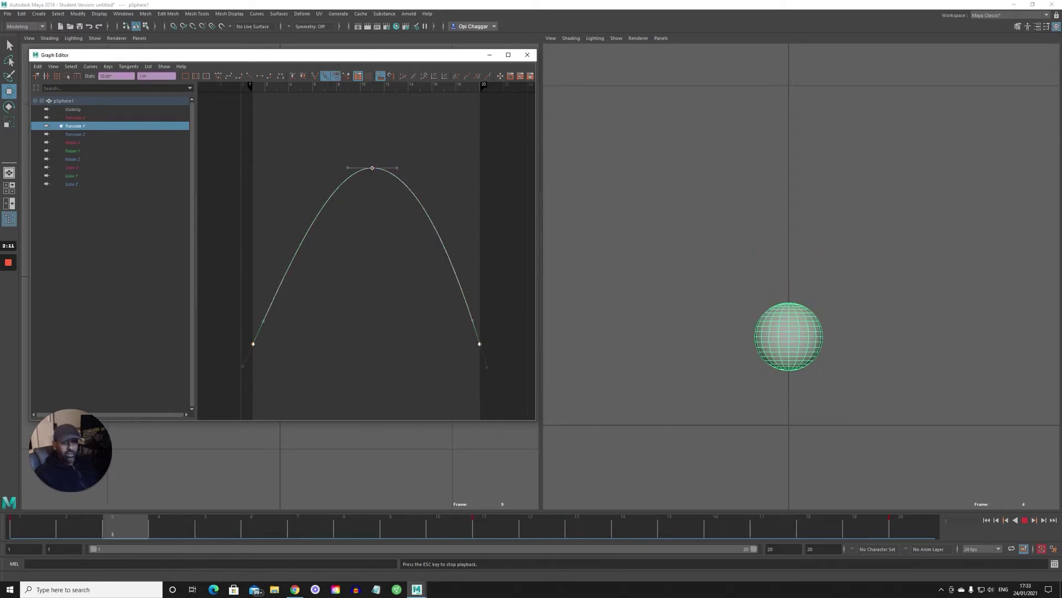
pyautogui.click(91, 66)
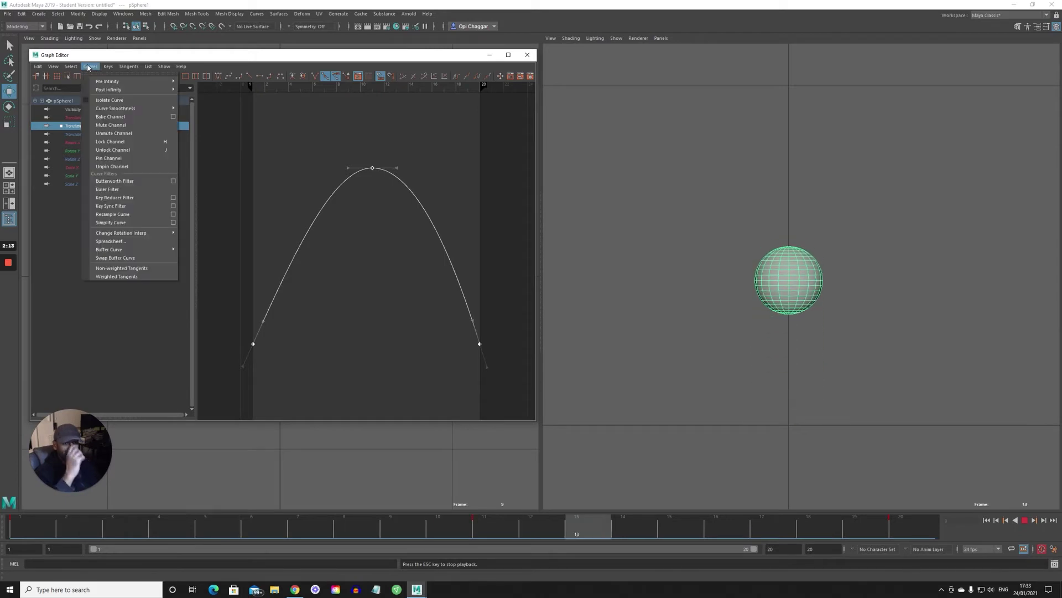
pyautogui.click(144, 269)
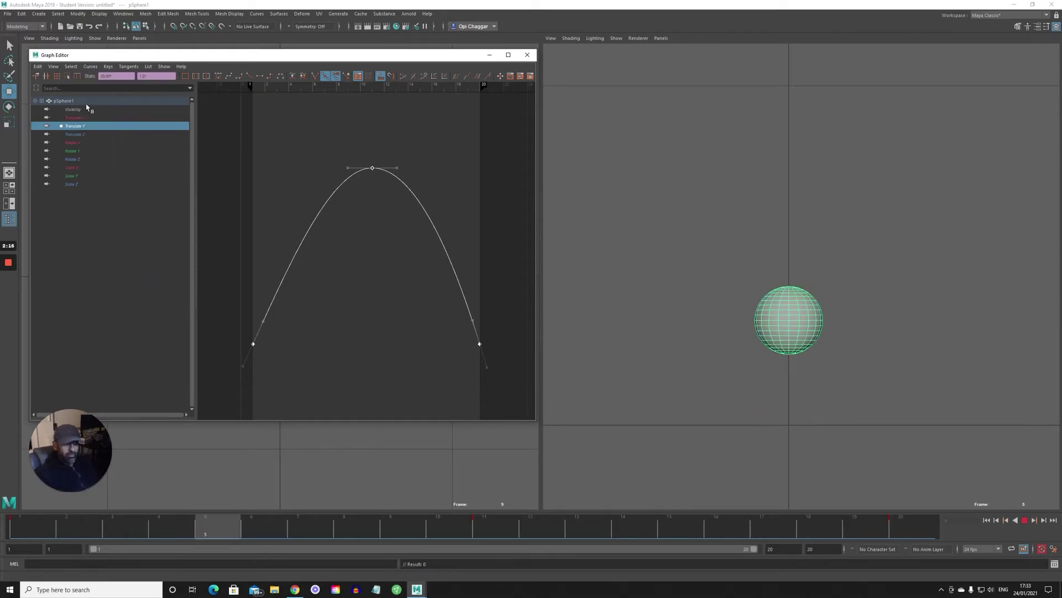
pyautogui.click(90, 66)
pyautogui.click(129, 277)
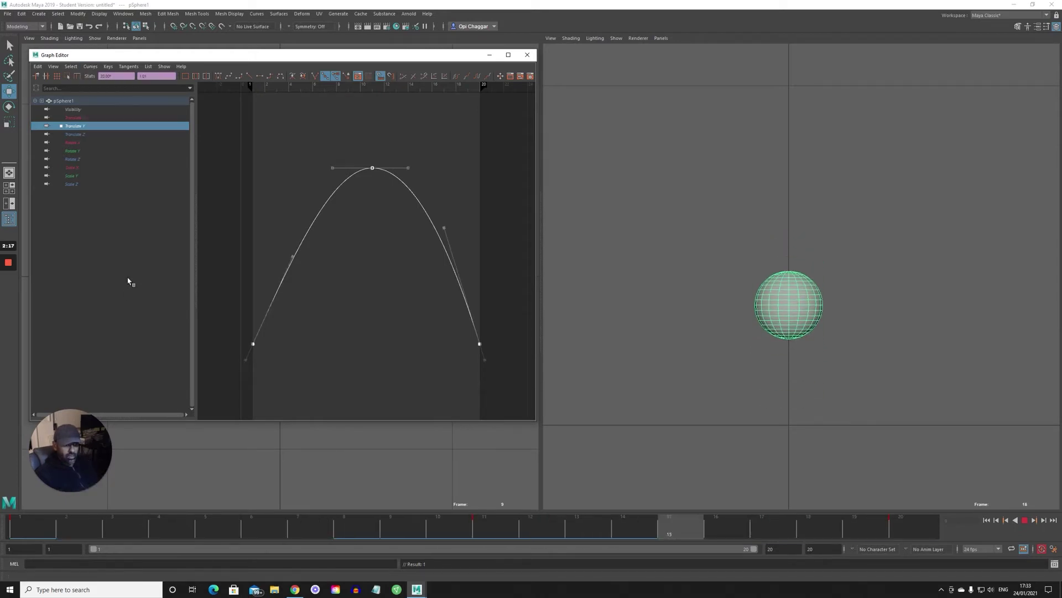
# Try adjusting the last key's incoming tangent handle on the Translate Y curve, and undo the edit
pyautogui.click(443, 227)
pyautogui.moveTo(463, 275); pyautogui.dragTo(473, 265, button='middle')
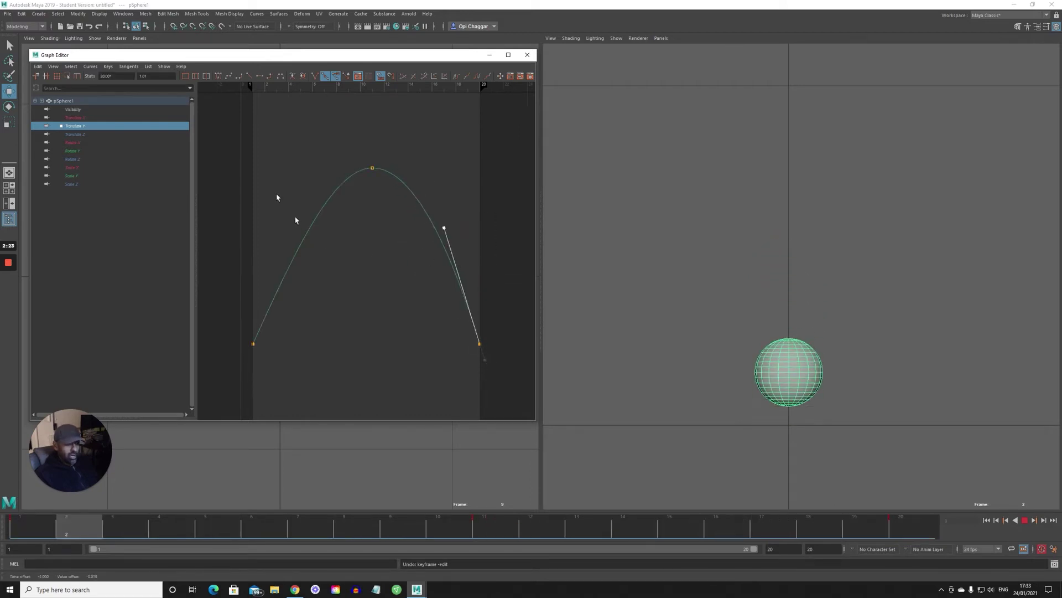
pyautogui.hotkey('ctrl', 'z')
# Select all three keys on the Translate Y curve and break their tangents
pyautogui.moveTo(235, 146); pyautogui.dragTo(424, 340)
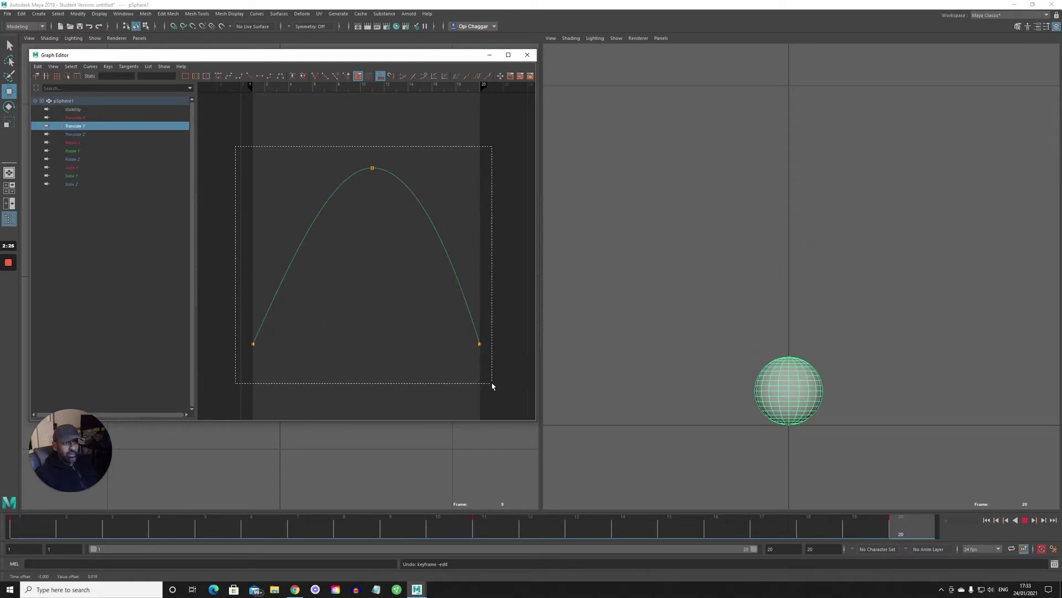
pyautogui.moveTo(492, 385); pyautogui.dragTo(493, 385)
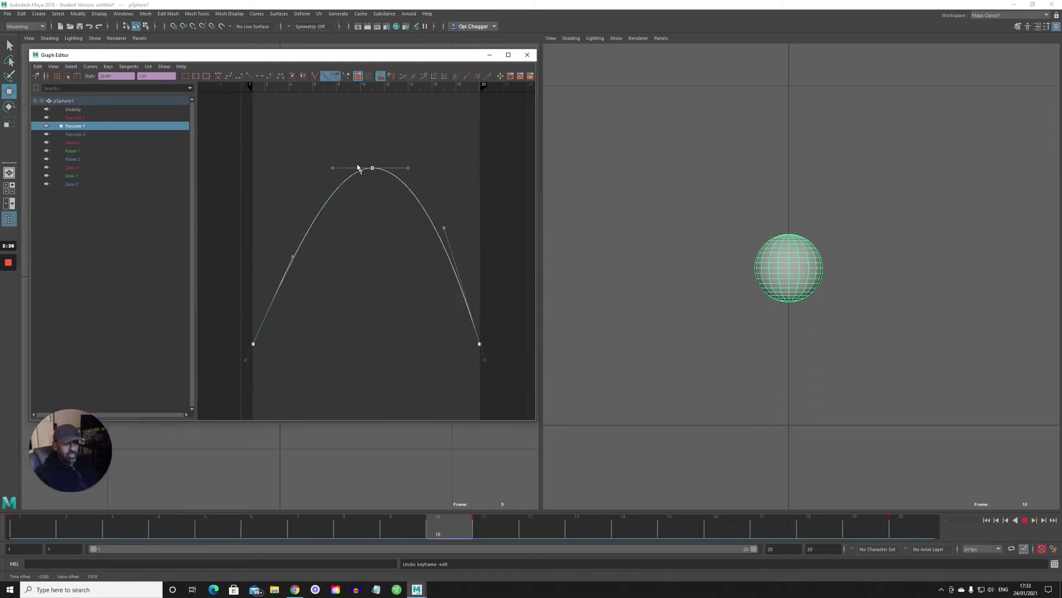
pyautogui.click(316, 77)
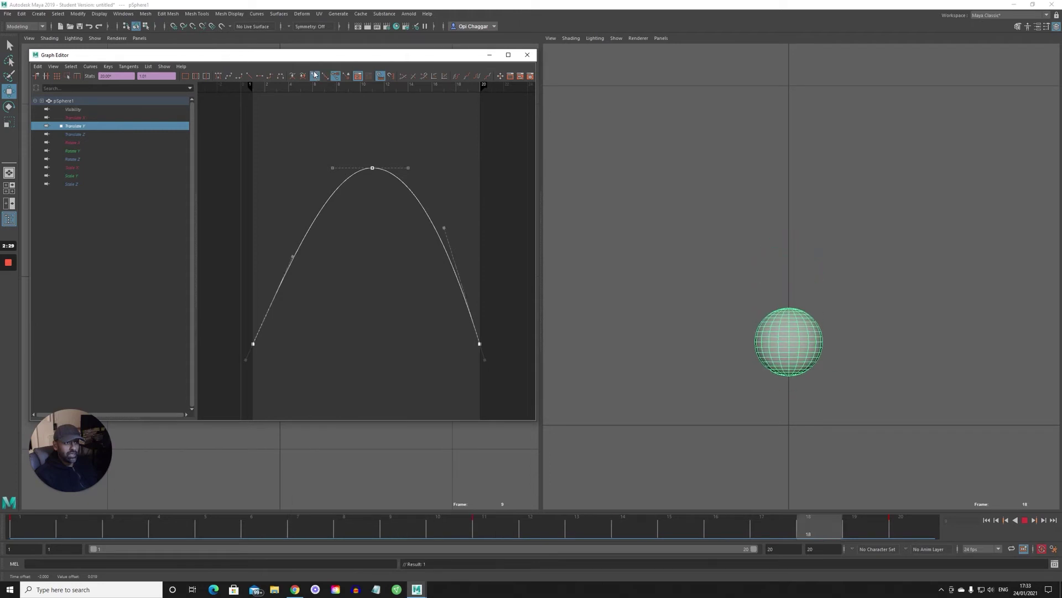
# Try angling the peak key's incoming tangent downward independently of its outgoing one, and undo the edit
pyautogui.moveTo(310, 146); pyautogui.dragTo(330, 183)
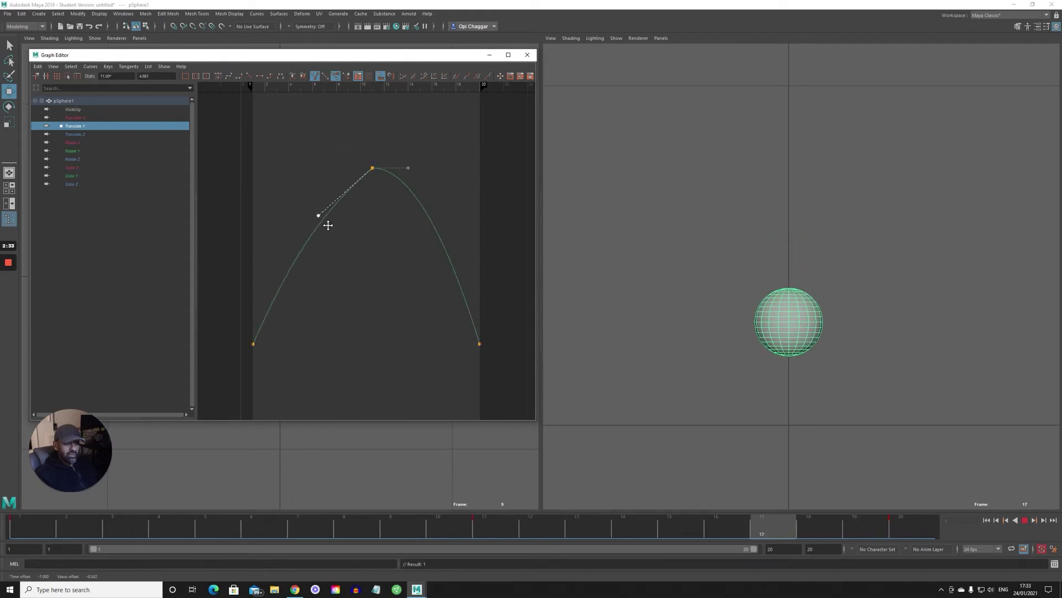
pyautogui.hotkey('ctrl', 'z')
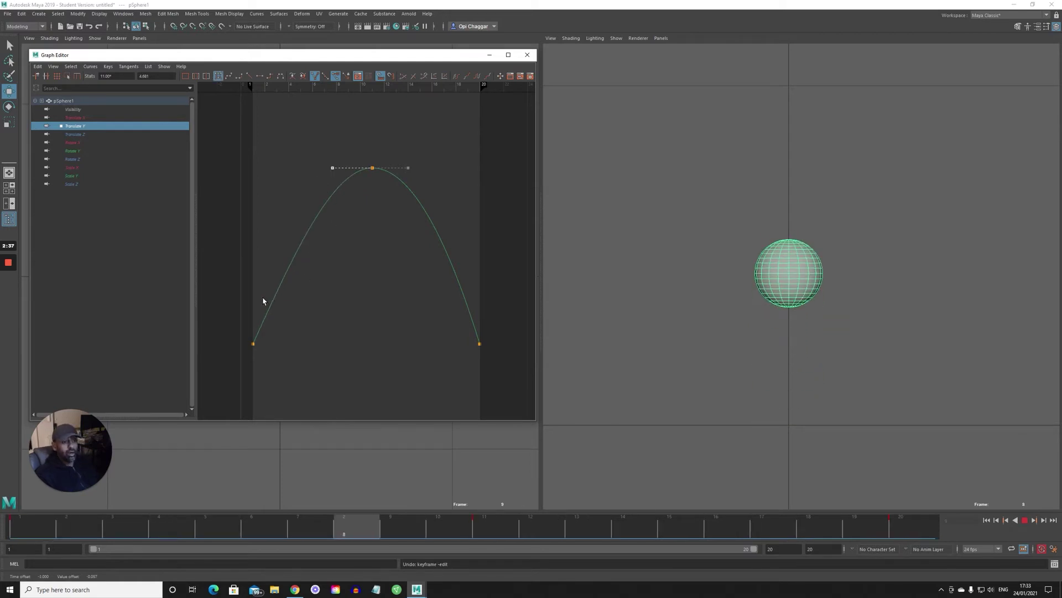
# Make the first key's outgoing tangent and the last key's incoming tangent vertical on the Translate Y curve
pyautogui.moveTo(238, 327); pyautogui.dragTo(291, 351)
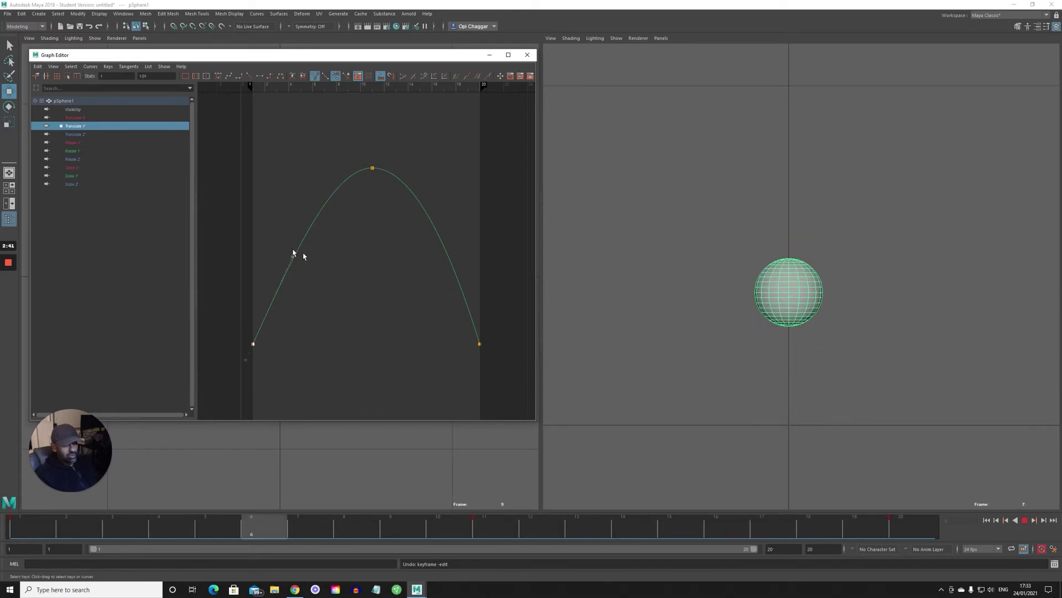
pyautogui.moveTo(282, 247); pyautogui.dragTo(304, 269)
pyautogui.moveTo(316, 299); pyautogui.dragTo(305, 299, button='middle')
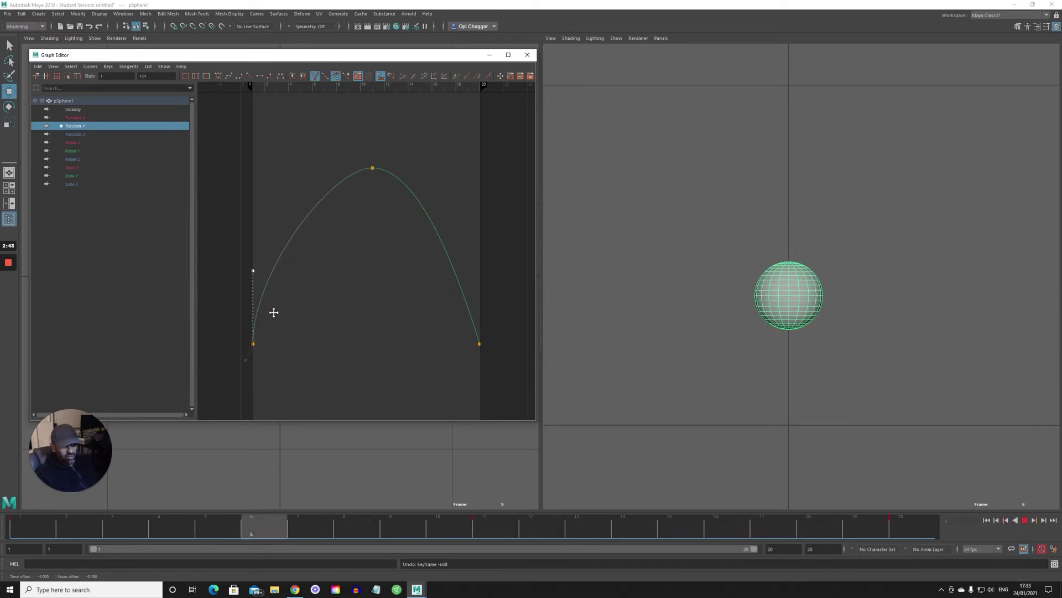
pyautogui.moveTo(434, 327); pyautogui.dragTo(501, 367)
pyautogui.moveTo(473, 288); pyautogui.dragTo(486, 289, button='middle')
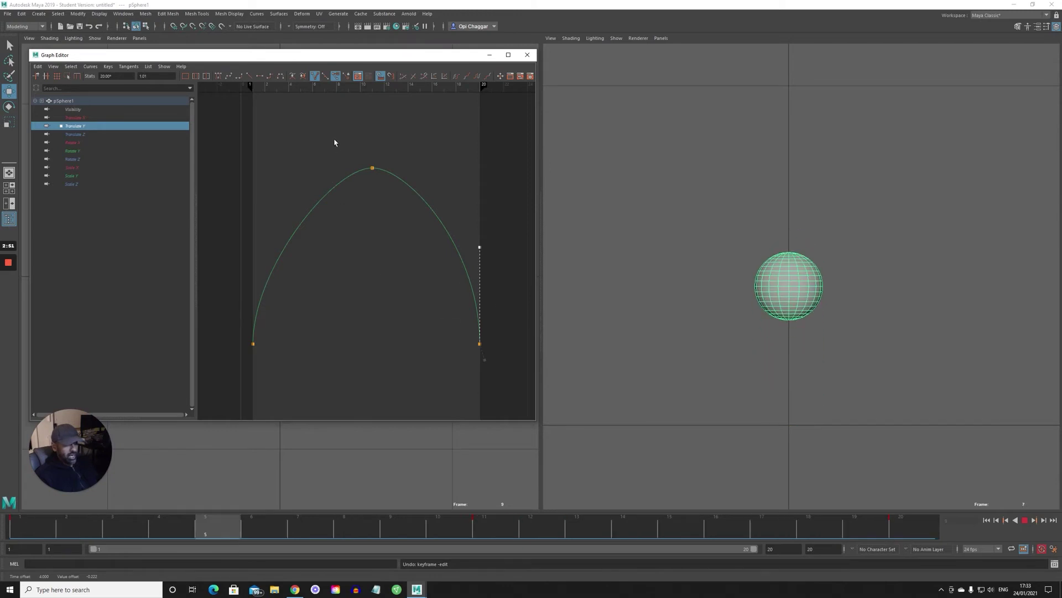
# Lengthen both of the peak key's tangent handles horizontally to round the top of the Translate Y curve
pyautogui.moveTo(336, 143); pyautogui.dragTo(353, 193)
pyautogui.keyDown('shift'); pyautogui.moveTo(358, 200); pyautogui.dragTo(327, 200, button='middle'); pyautogui.keyUp('shift')
pyautogui.moveTo(385, 155); pyautogui.dragTo(417, 187)
pyautogui.keyDown('shift'); pyautogui.moveTo(412, 199); pyautogui.dragTo(420, 199, button='middle'); pyautogui.keyUp('shift')
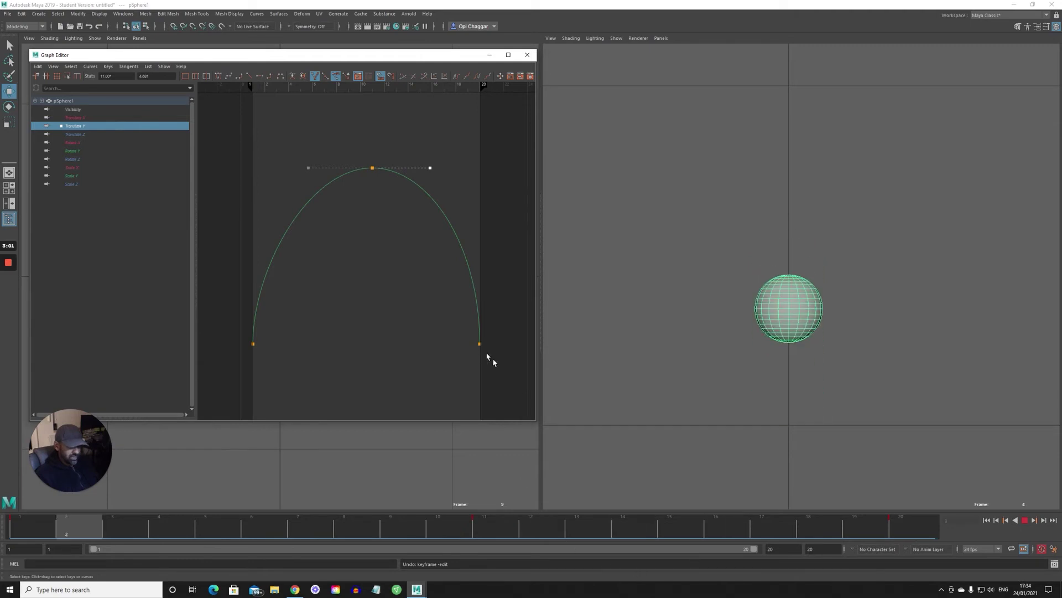
# Stop the playback and set the playback range's start frame to 0
pyautogui.press('Escape')
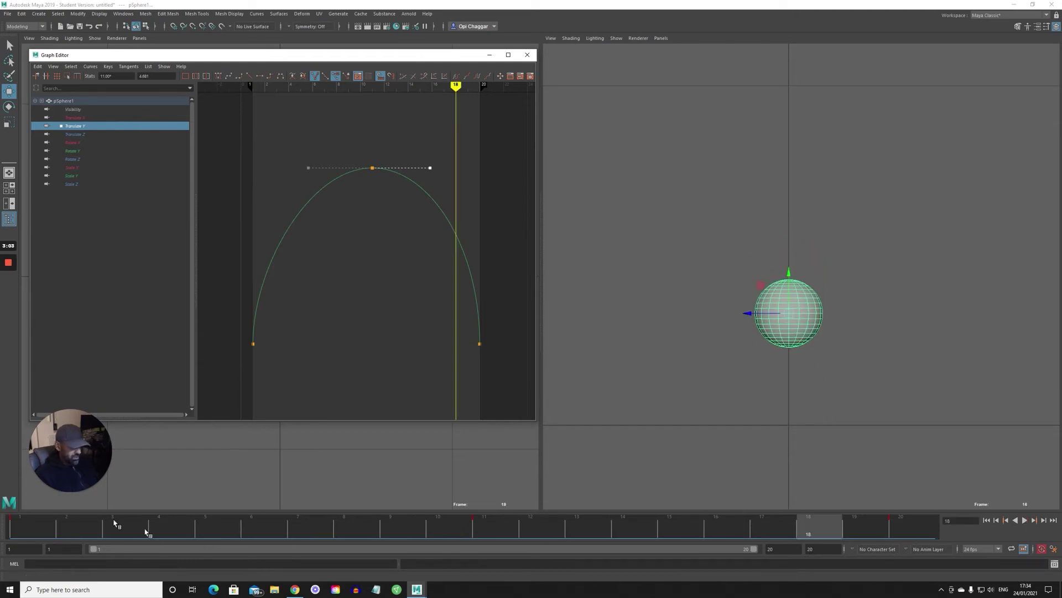
pyautogui.moveTo(57, 549); pyautogui.dragTo(37, 558)
pyautogui.write('0')
pyautogui.press('Return')
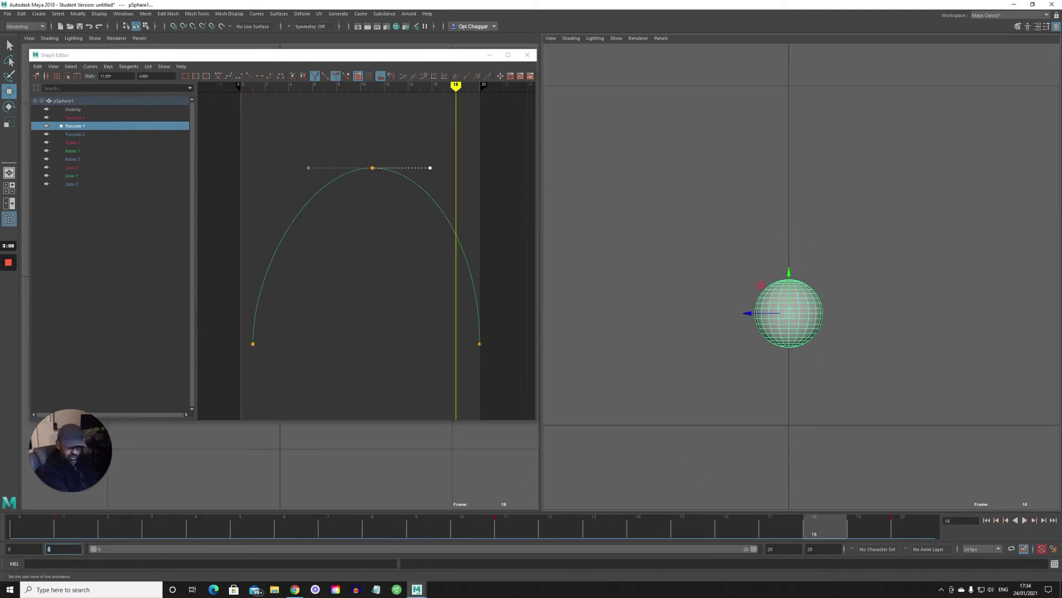
# Move the sphere's first key from frame 1 to 0 and its peak key from frame 11 to 10
pyautogui.click(65, 530)
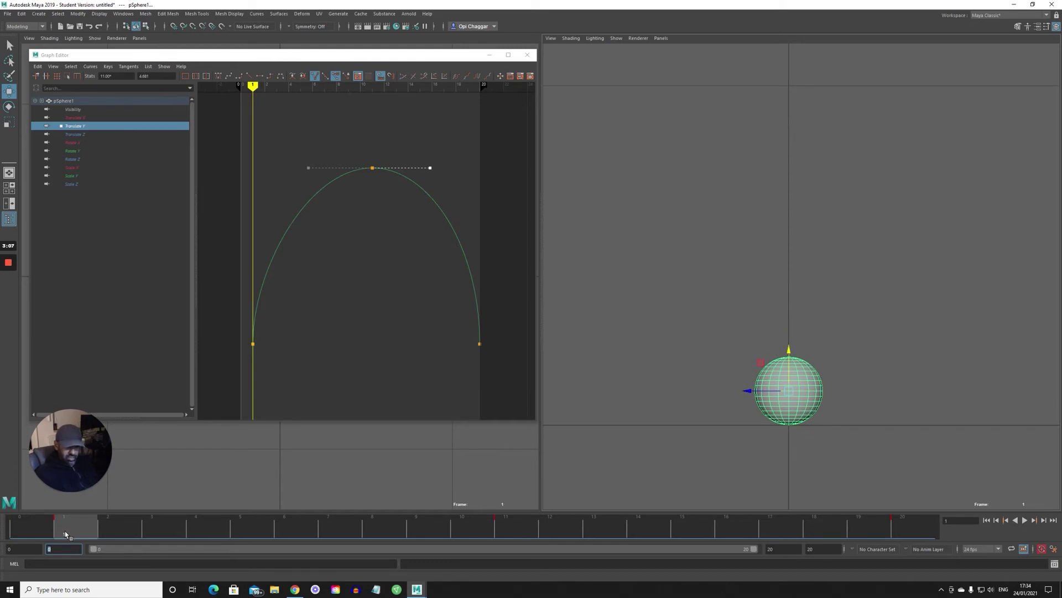
pyautogui.moveTo(54, 533); pyautogui.dragTo(31, 533)
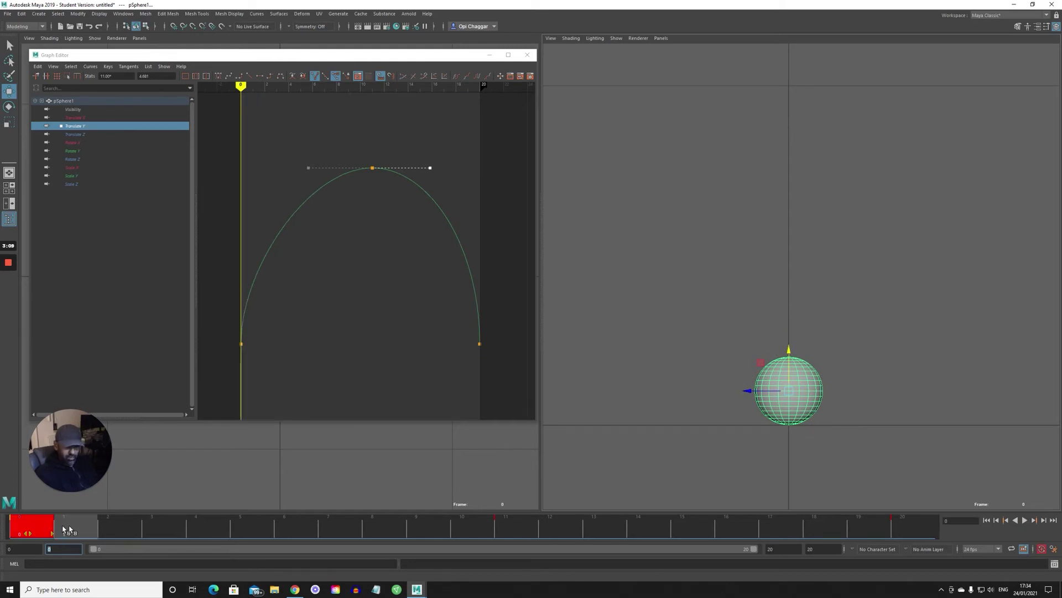
pyautogui.keyDown('shift'); pyautogui.click(515, 533); pyautogui.keyUp('shift')
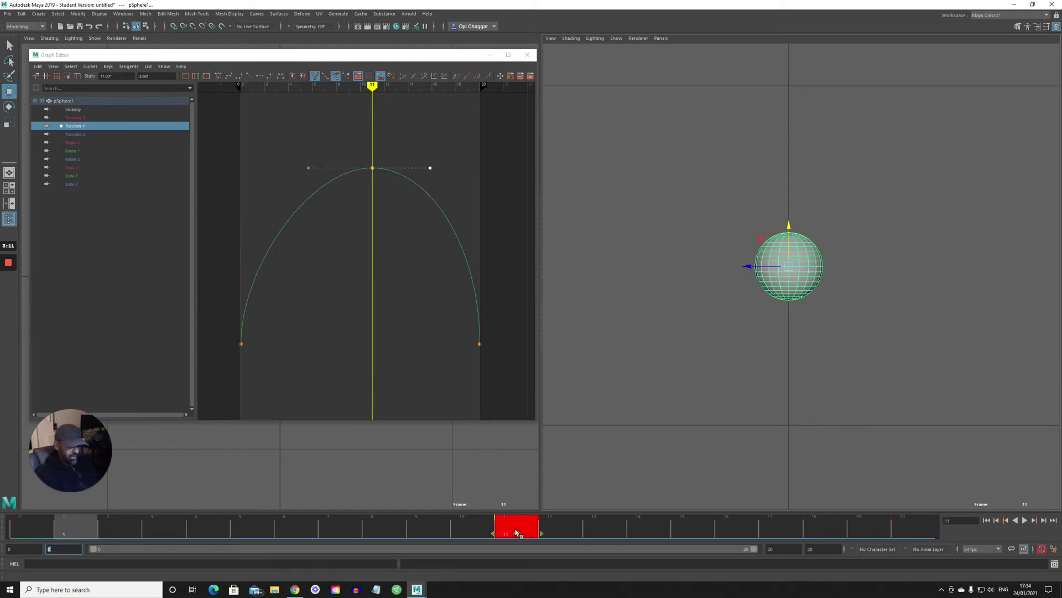
pyautogui.moveTo(515, 532); pyautogui.dragTo(494, 534)
pyautogui.moveTo(303, 533); pyautogui.dragTo(28, 531)
pyautogui.click(220, 254)
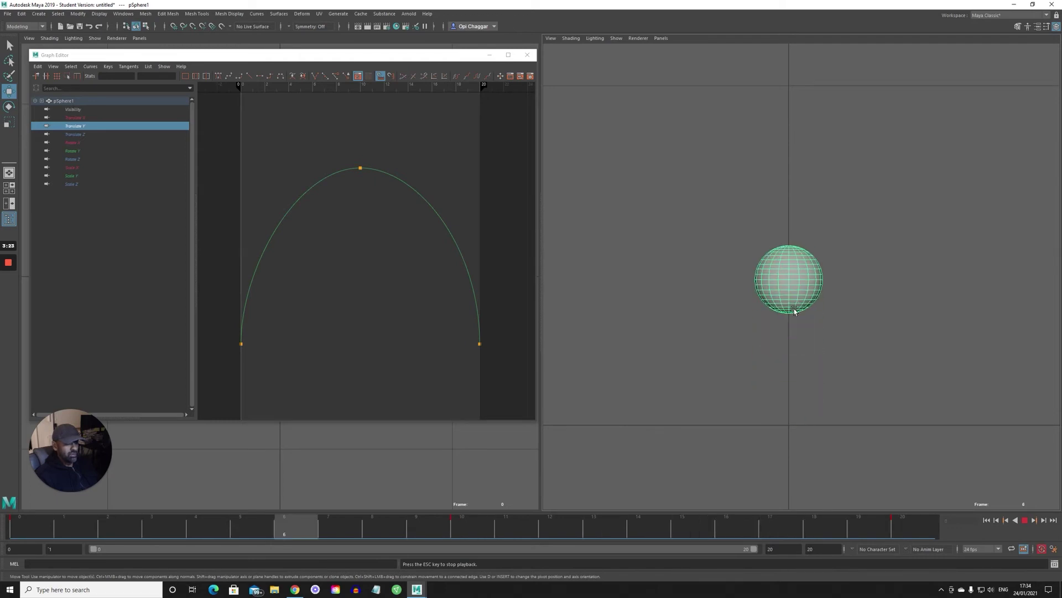
# Try shortening the peak key's tangent handles and tilting both end keys' tangents inward to make the curve pointier
pyautogui.click(360, 167)
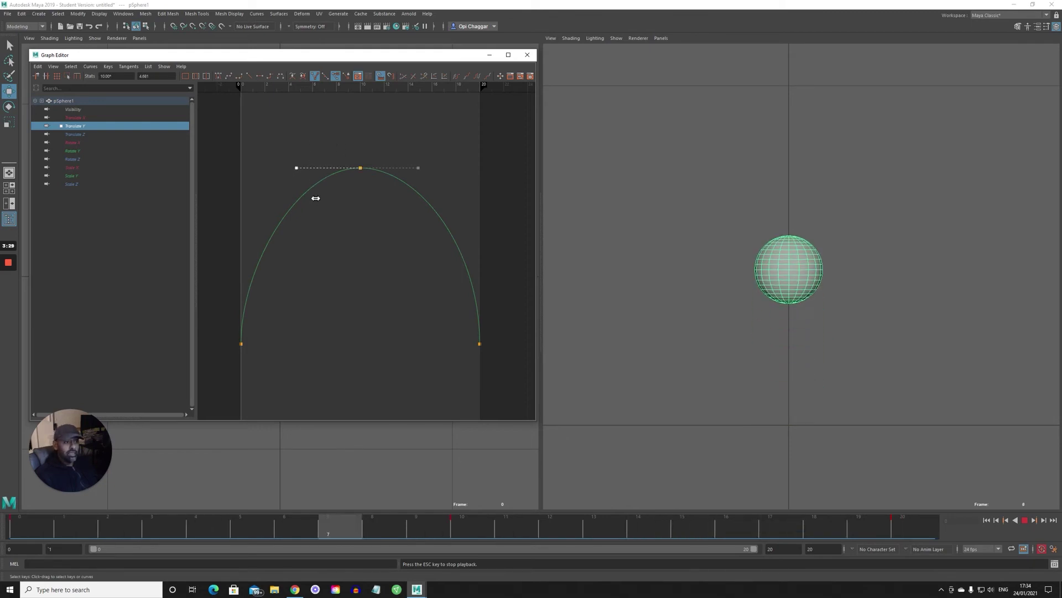
pyautogui.keyDown('shift'); pyautogui.moveTo(425, 205); pyautogui.dragTo(387, 205, button='middle'); pyautogui.keyUp('shift')
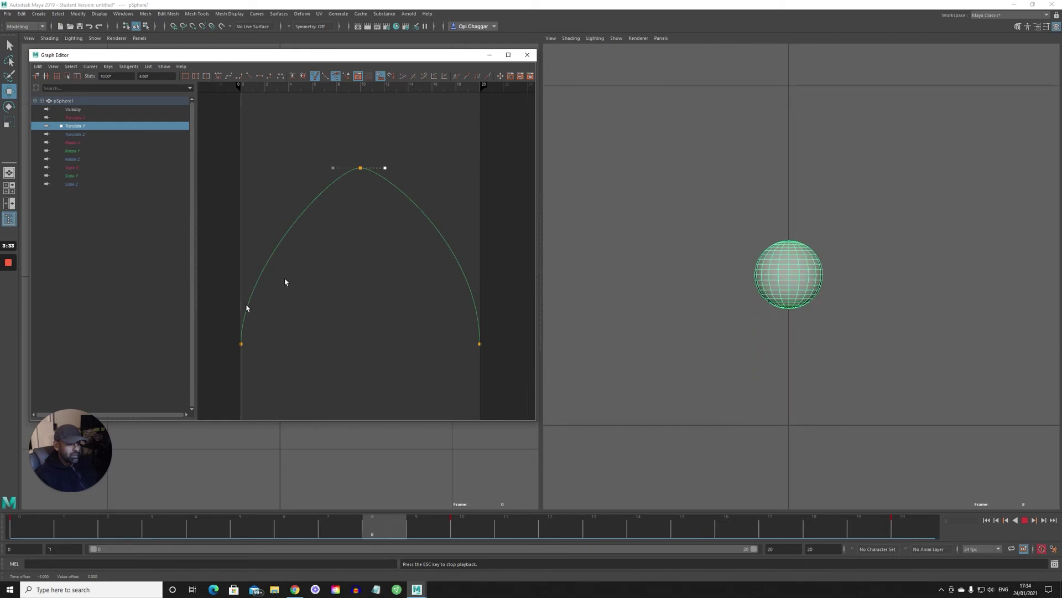
pyautogui.moveTo(272, 381); pyautogui.dragTo(272, 381)
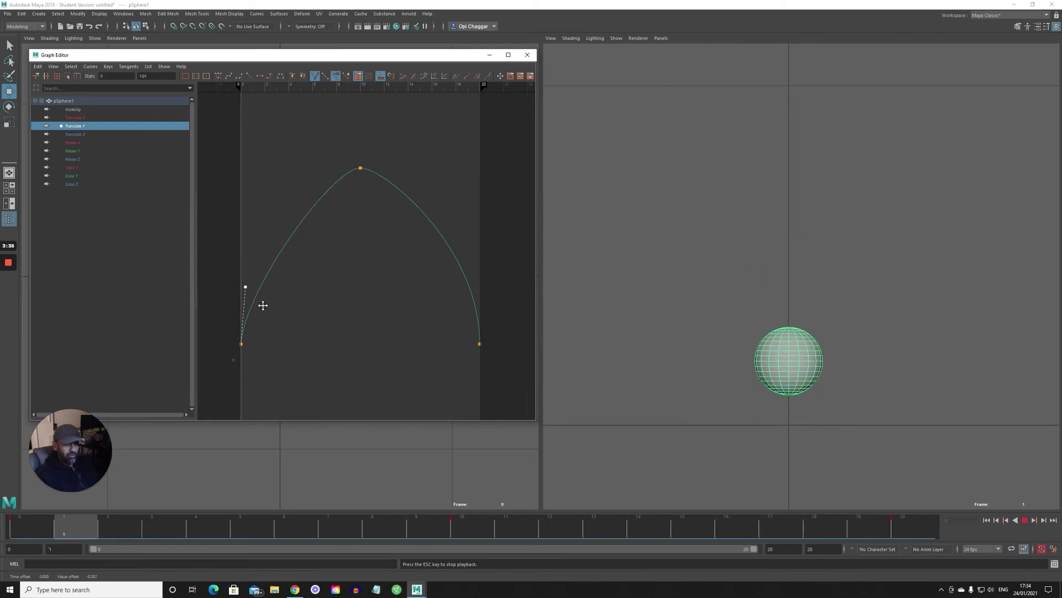
pyautogui.moveTo(265, 304); pyautogui.dragTo(268, 304, button='middle')
pyautogui.moveTo(464, 325); pyautogui.dragTo(501, 386)
pyautogui.moveTo(467, 232); pyautogui.dragTo(494, 265)
pyautogui.moveTo(502, 292); pyautogui.dragTo(477, 311, button='middle')
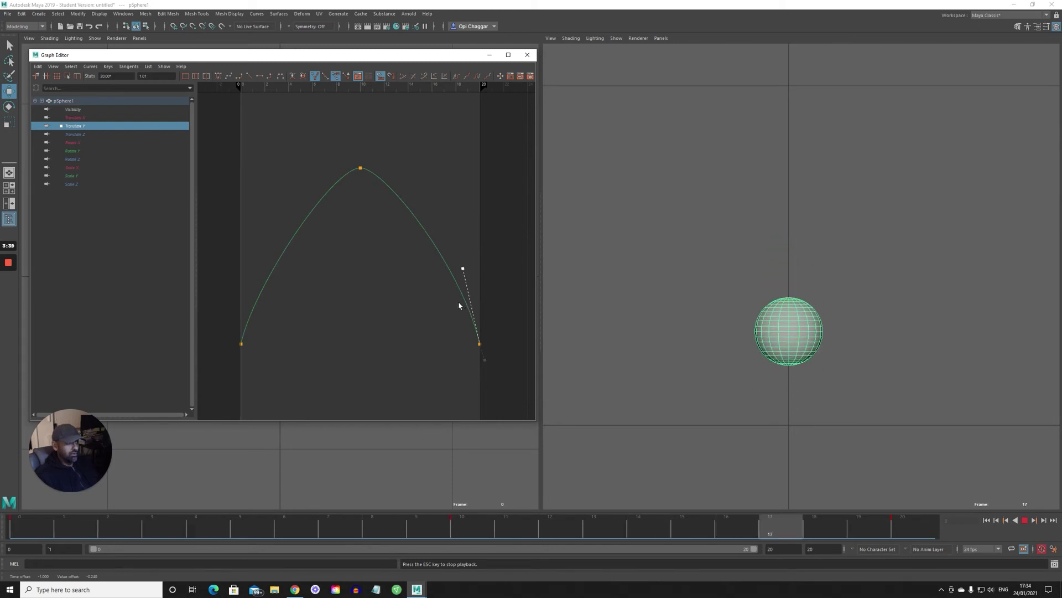
# Return the first key's outgoing tangent and the last key's incoming tangent to vertical
pyautogui.moveTo(264, 299); pyautogui.dragTo(240, 284, button='middle')
pyautogui.moveTo(454, 305); pyautogui.dragTo(504, 371)
pyautogui.moveTo(481, 306); pyautogui.dragTo(508, 287, button='middle')
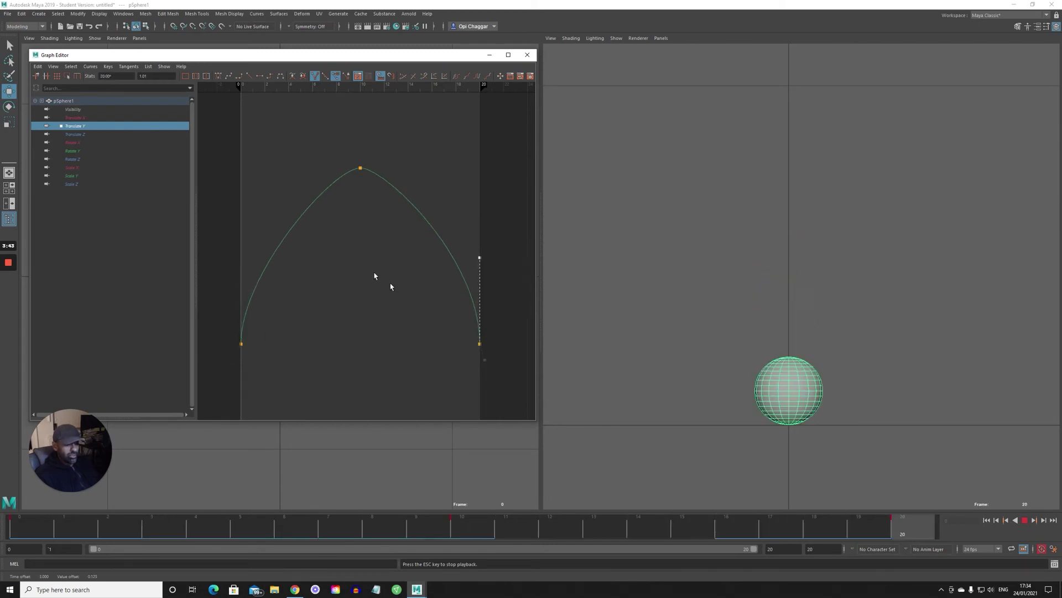
# Stretch both of the peak key's tangent handles outward horizontally to give the bounce a longer hang time
pyautogui.moveTo(382, 210); pyautogui.dragTo(382, 209)
pyautogui.moveTo(350, 209); pyautogui.dragTo(293, 208, button='middle')
pyautogui.moveTo(378, 155); pyautogui.dragTo(392, 178)
pyautogui.moveTo(414, 206); pyautogui.dragTo(466, 207, button='middle')
# Raise the peak key at frame 10 to a Translate Y value of about 5.875, keeping its frame
pyautogui.moveTo(342, 156); pyautogui.dragTo(329, 180)
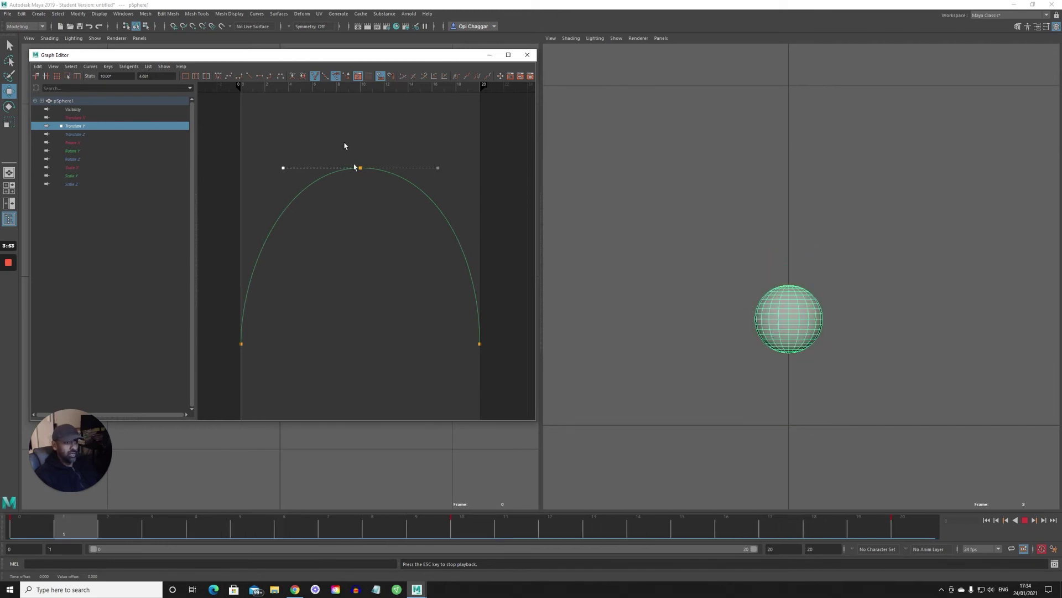
pyautogui.moveTo(385, 214); pyautogui.dragTo(389, 225)
pyautogui.keyDown('shift'); pyautogui.moveTo(394, 249); pyautogui.dragTo(399, 198, button='middle'); pyautogui.keyUp('shift')
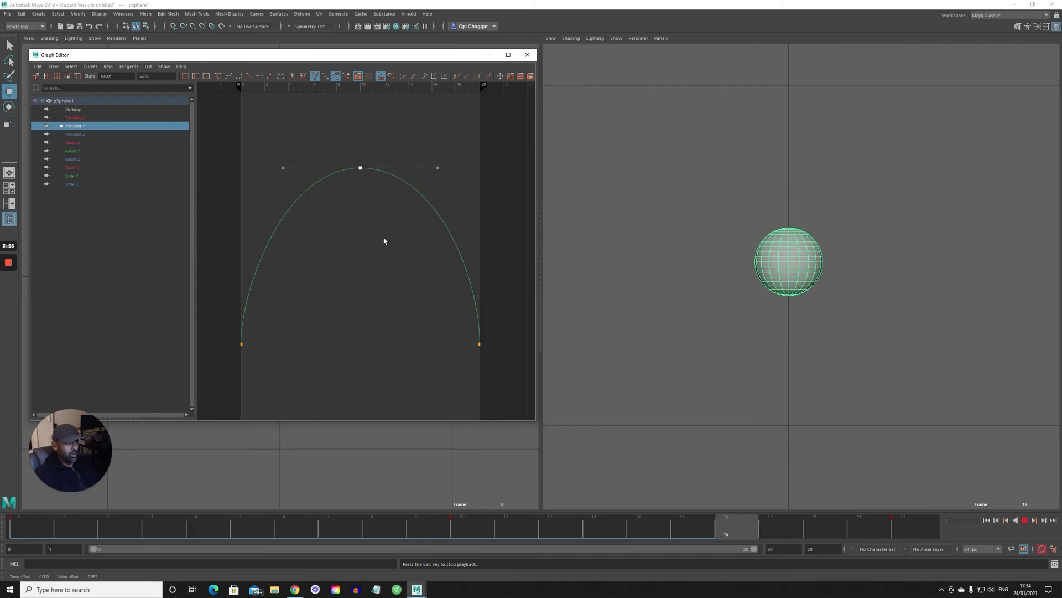
pyautogui.scroll(-3, 360, 247)
pyautogui.scroll(3, 375, 260)
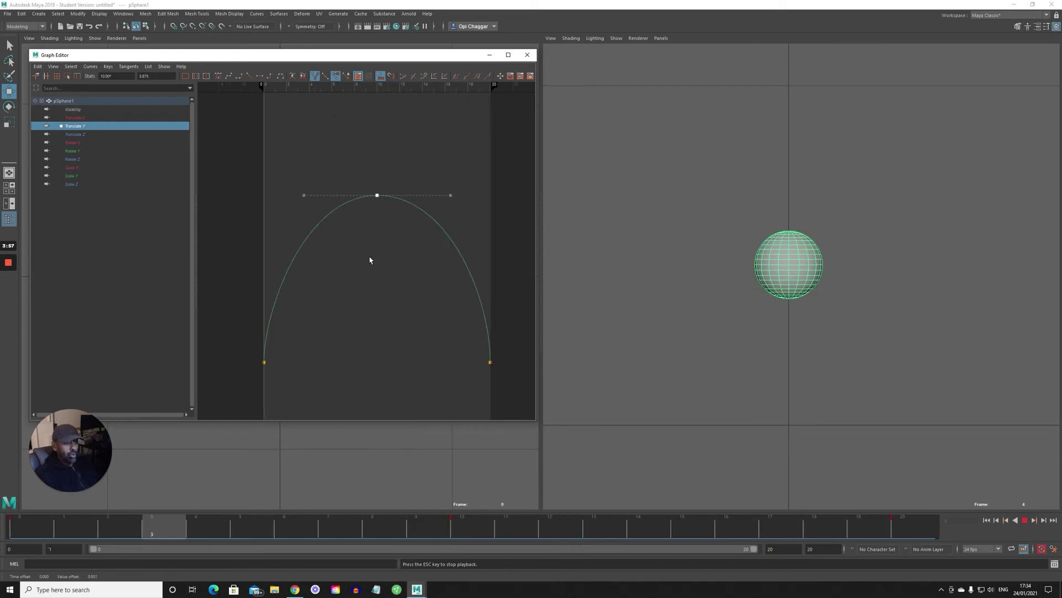
pyautogui.scroll(-3, 360, 256)
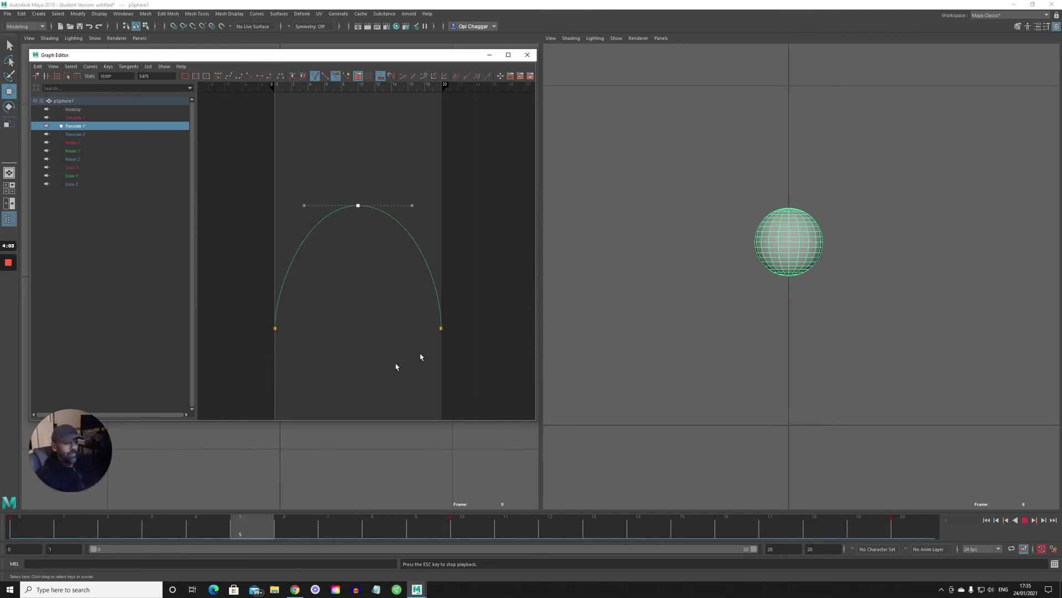
pyautogui.moveTo(256, 309); pyautogui.dragTo(307, 363)
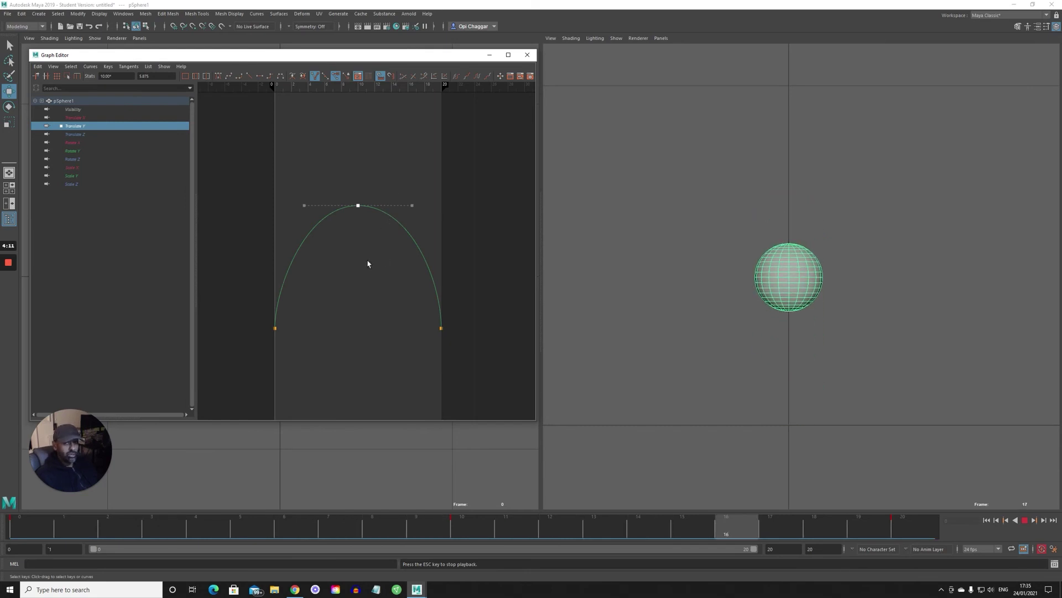
pyautogui.moveTo(383, 175); pyautogui.dragTo(408, 229)
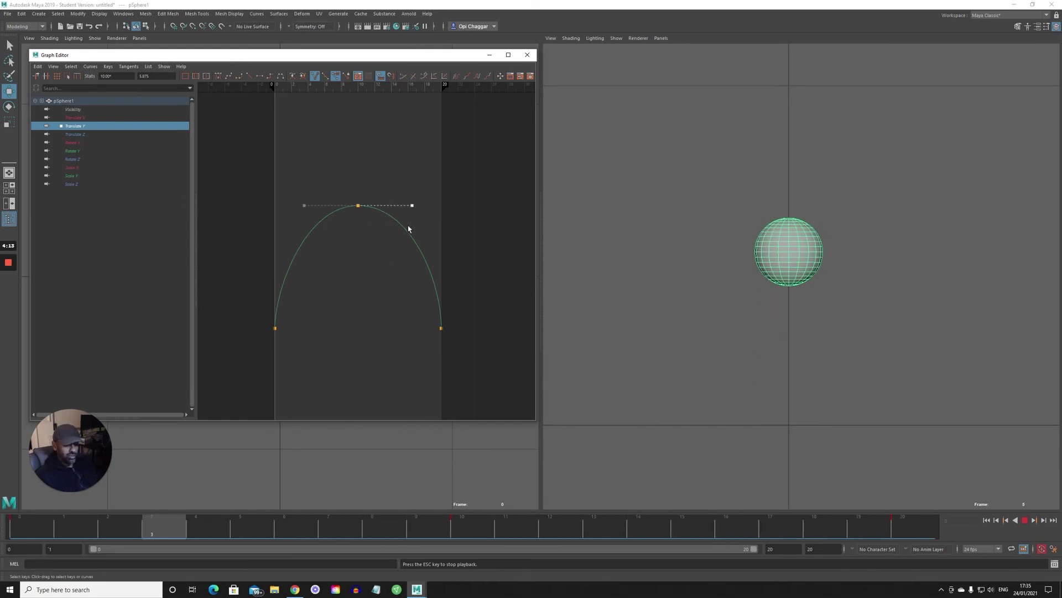
pyautogui.click(344, 316)
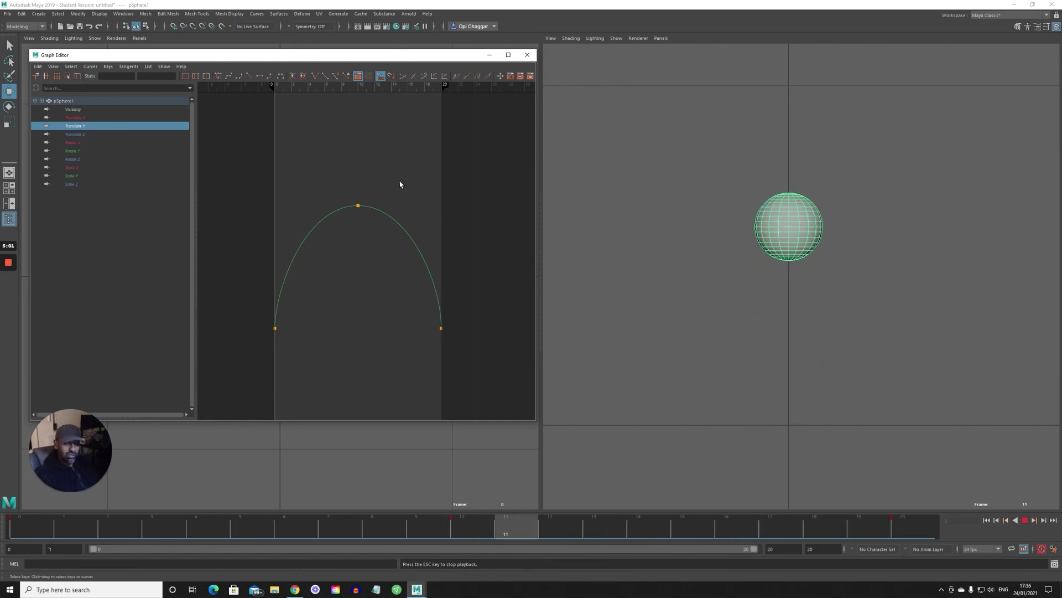
pyautogui.moveTo(360, 211); pyautogui.dragTo(363, 213)
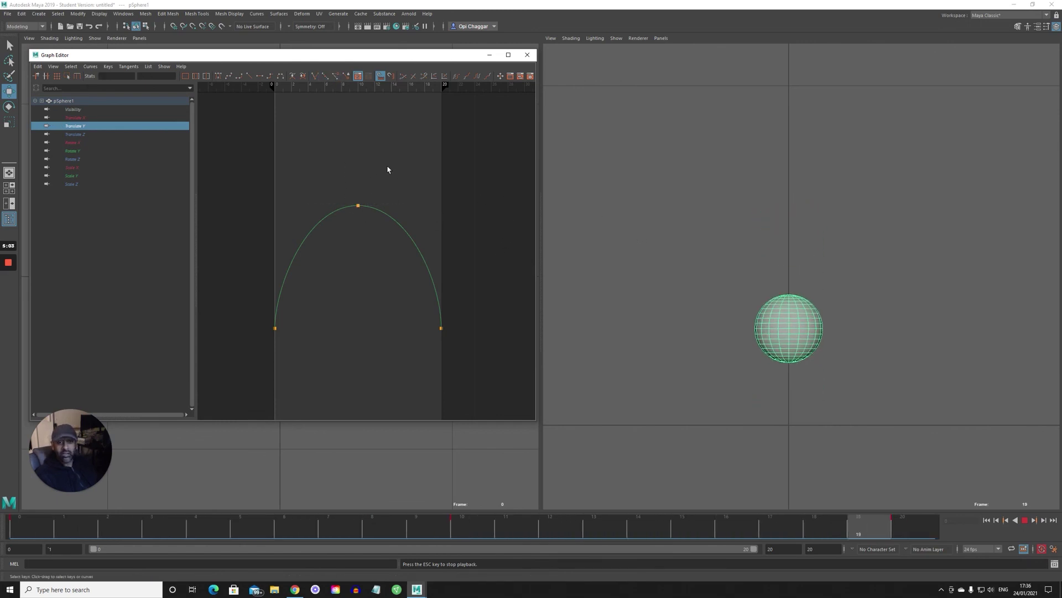